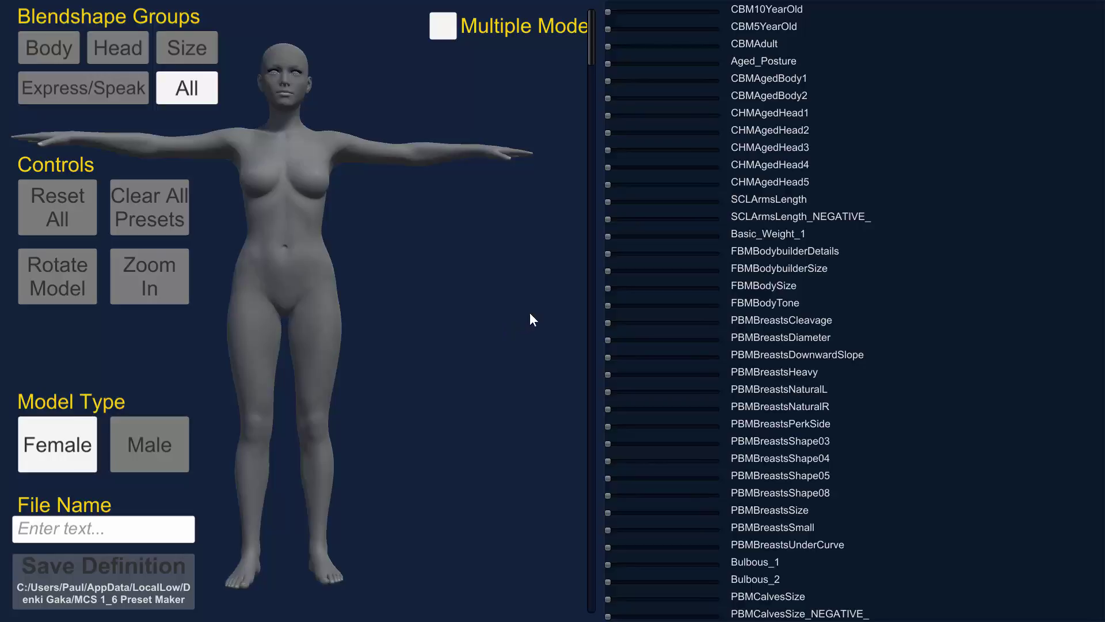
- Set the Youth_Morph blendshape of the female model to about half strength
click(447, 29)
click(447, 29)
scroll(854, 229, down, 20)
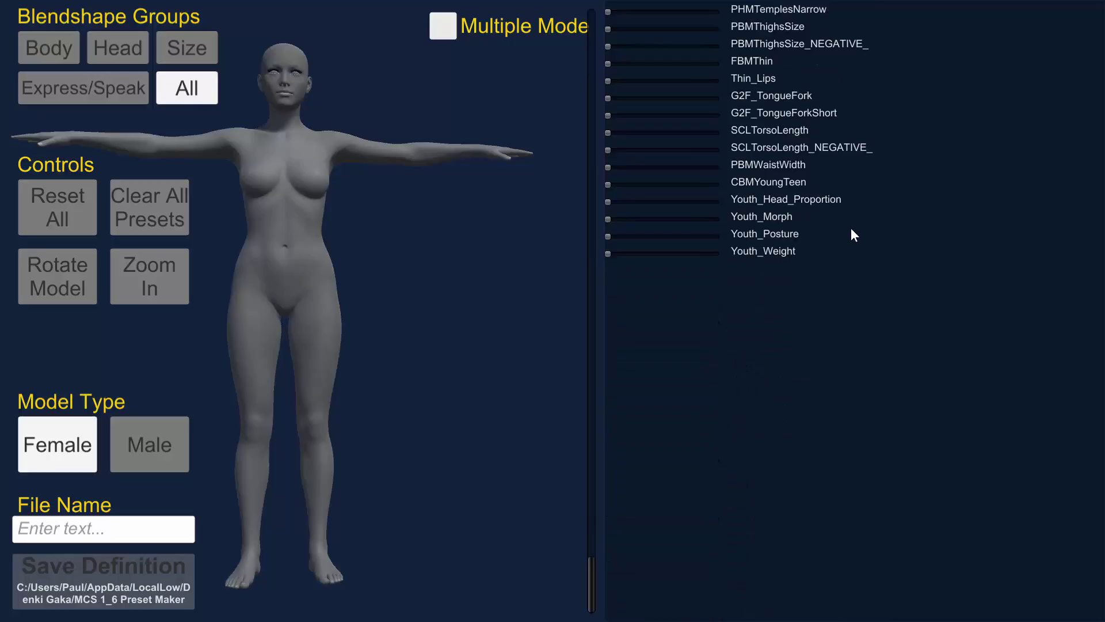
drag(608, 220, 661, 225)
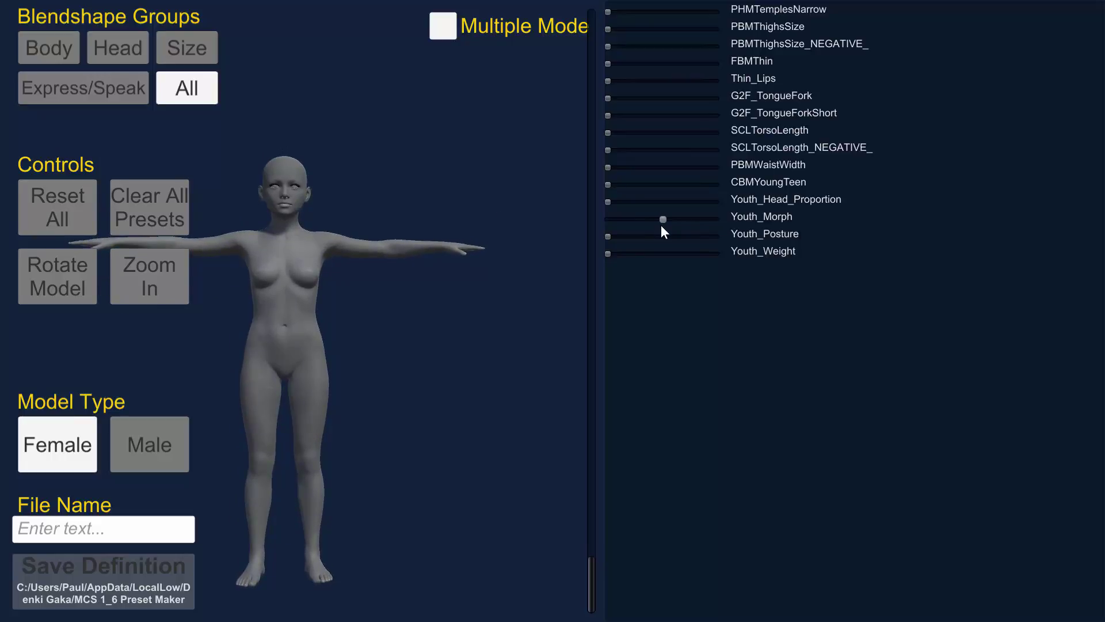
- Look through the blendshapes offered in the Size, Body, Head and Express/Speak groups
click(189, 46)
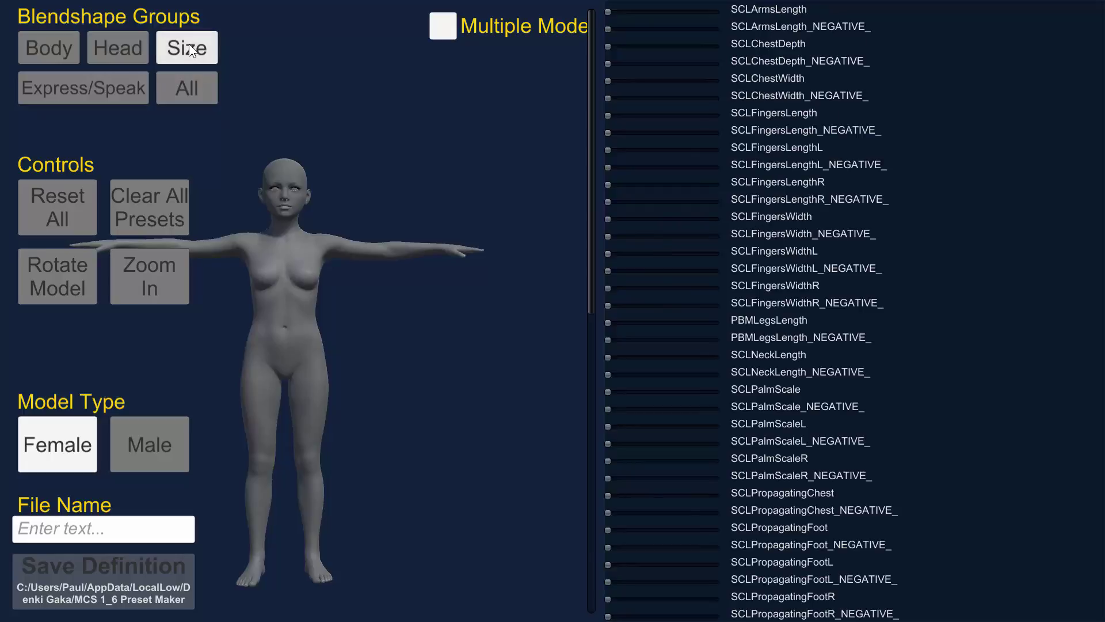
click(55, 48)
click(134, 45)
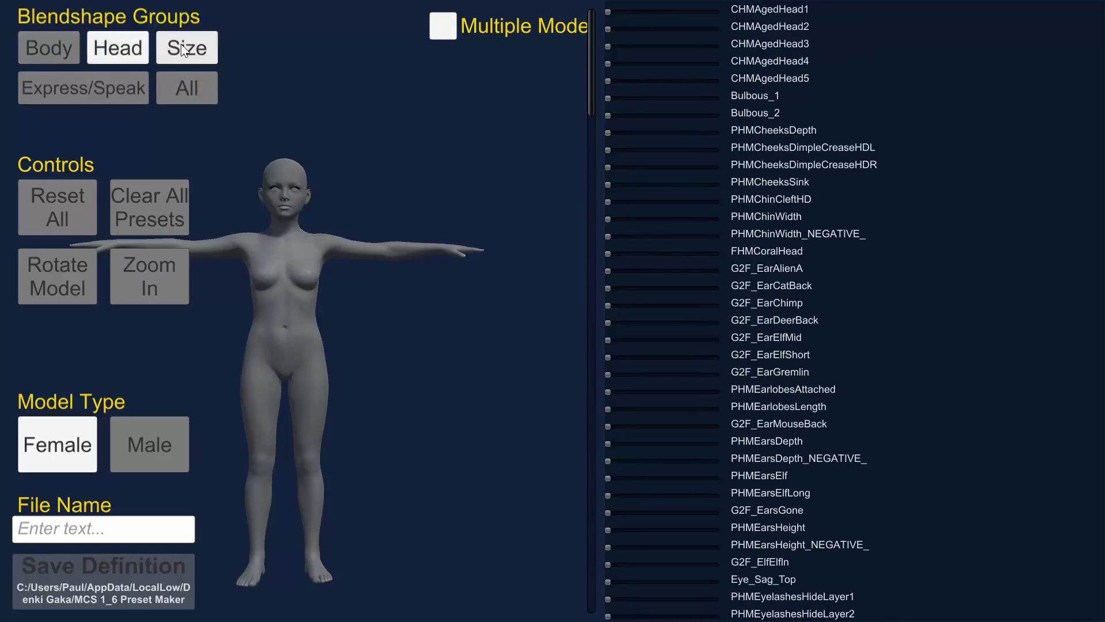
click(181, 46)
click(100, 87)
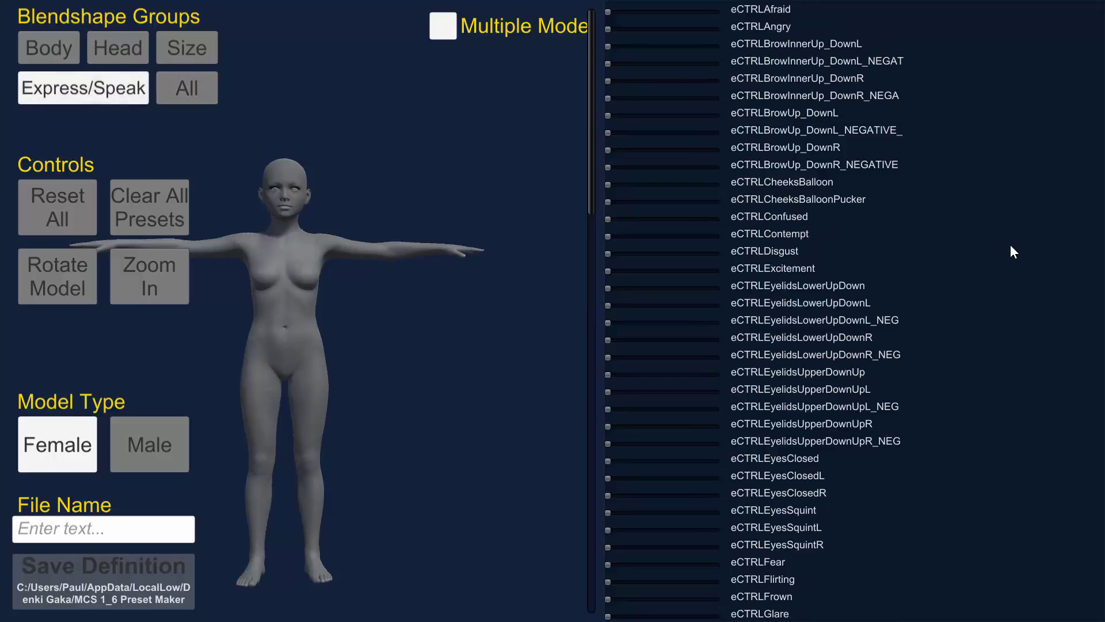
scroll(999, 252, down, 10)
scroll(1000, 252, up, 10)
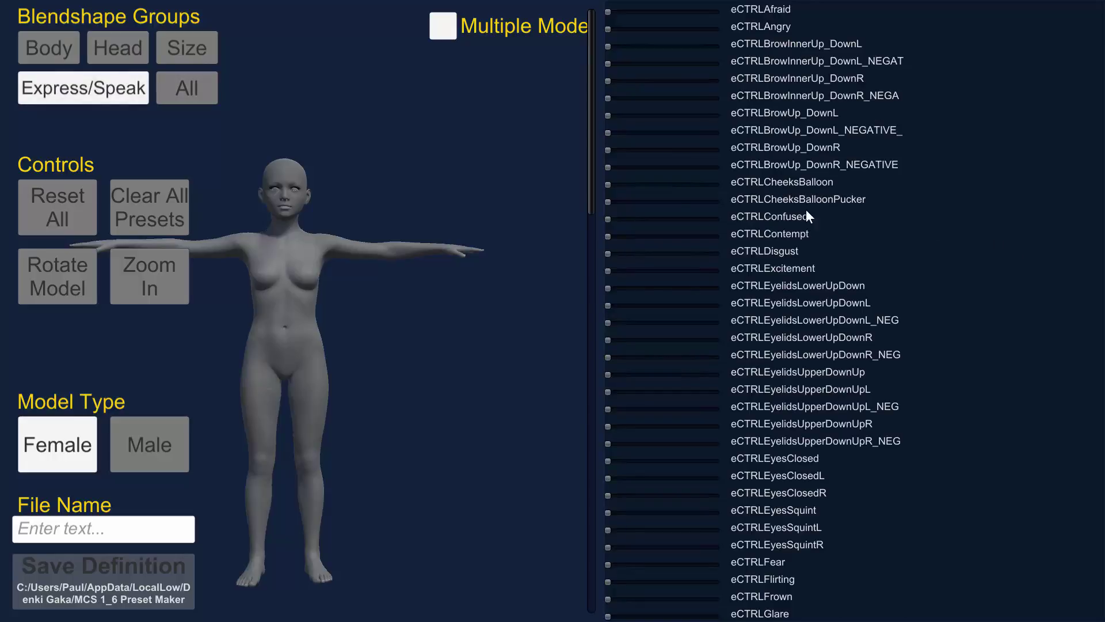
- In the Size blendshape group, set SCLPropagatingFoot and SCLNeckLength to maximum
click(192, 45)
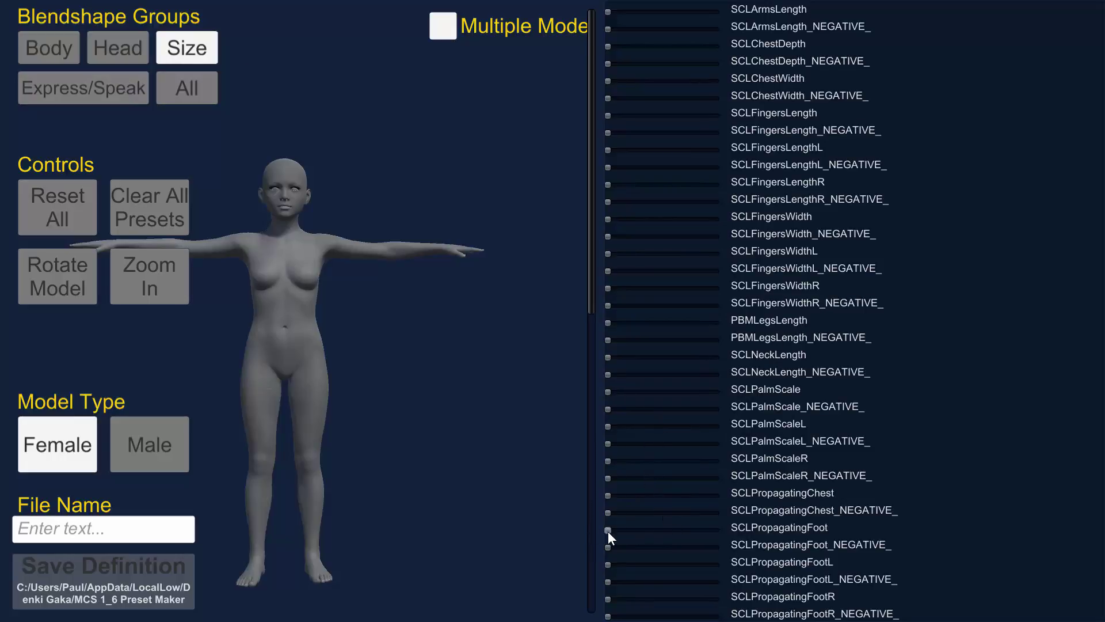
drag(608, 530, 736, 531)
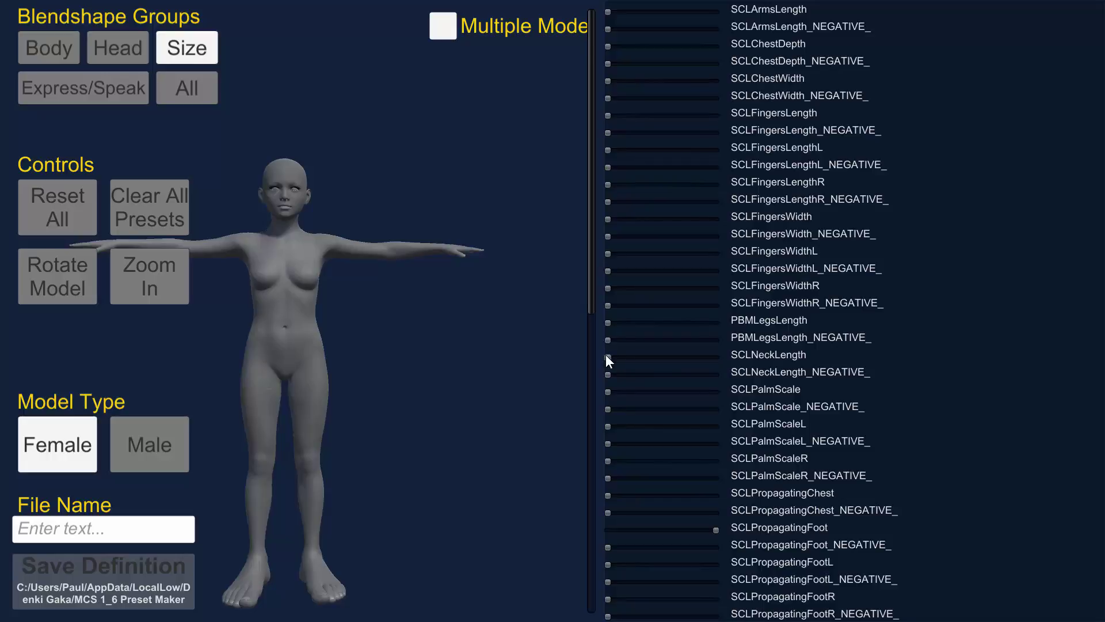
drag(609, 358, 747, 371)
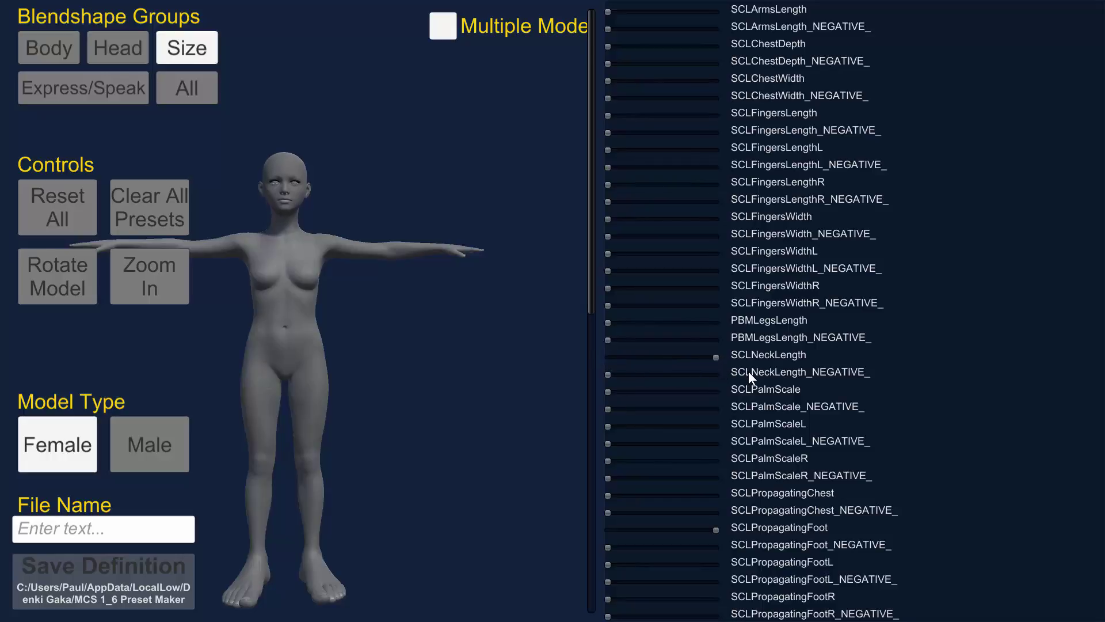
- Enlarge the hands and head by setting SCLPropagatingHand and SCLPropagatingHead to maximum
scroll(849, 378, down, 5)
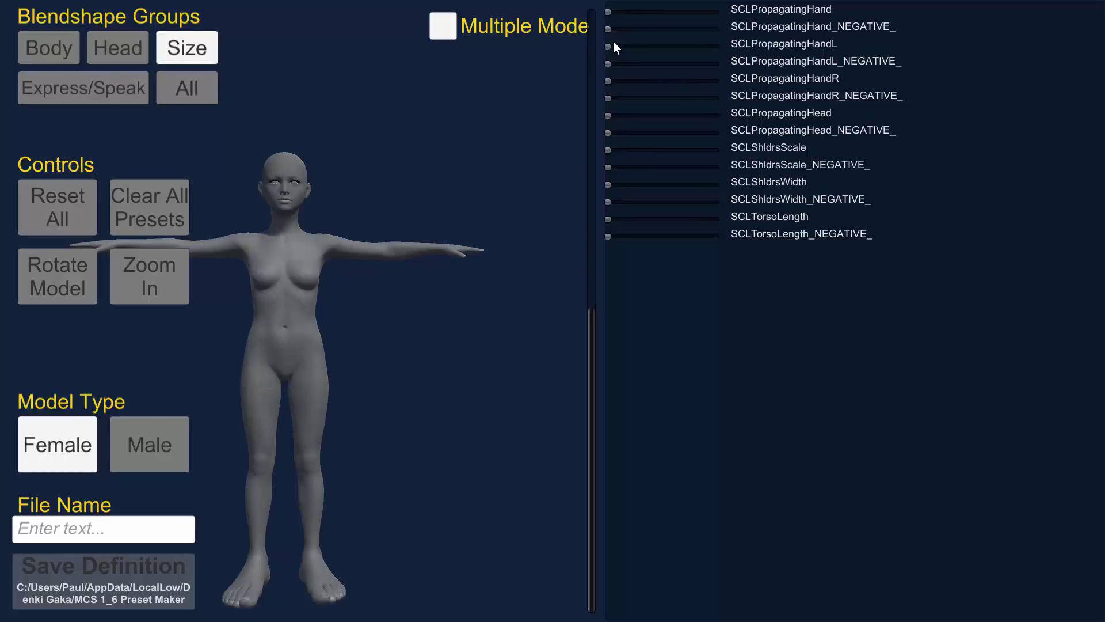
drag(609, 12, 756, 26)
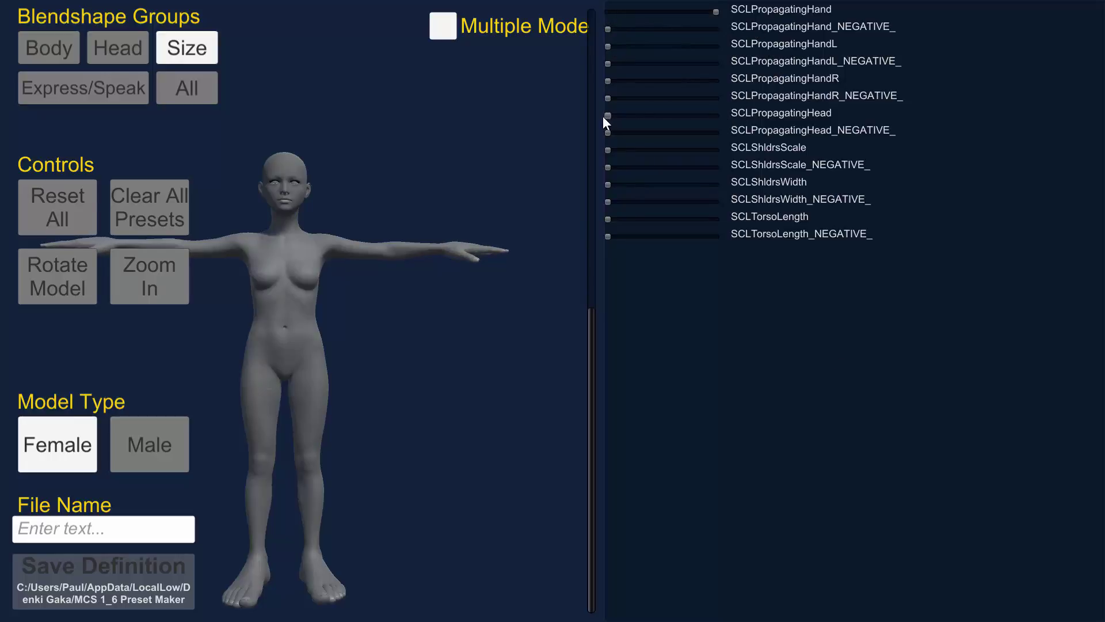
drag(609, 114, 728, 113)
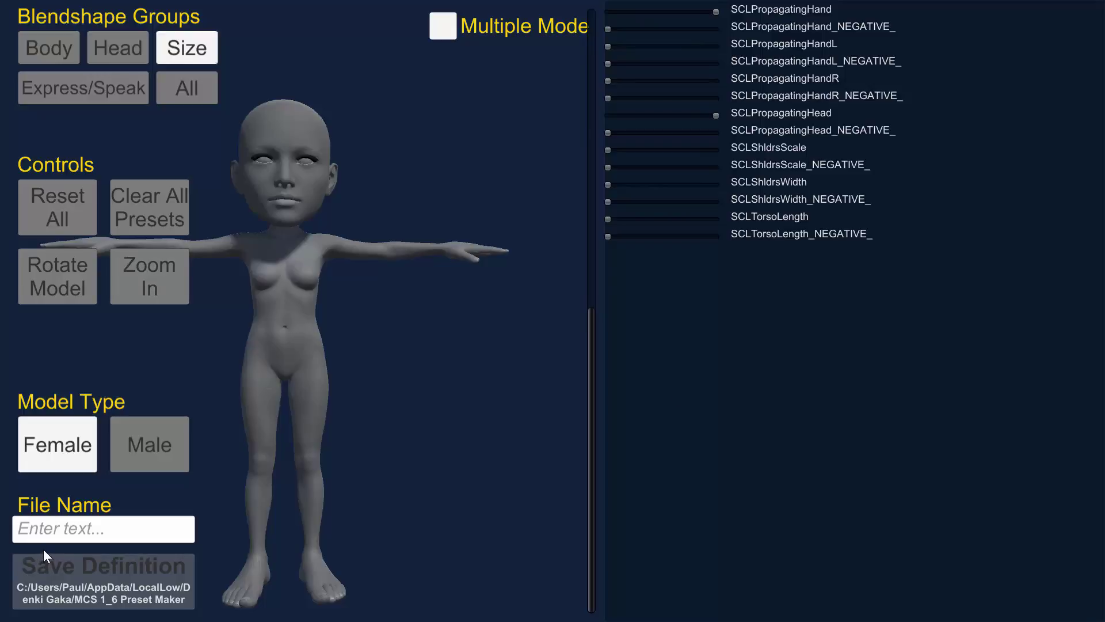
- Name the definition file BobbleHead, enable multiple models, and save the current shape as preset 1
click(56, 525)
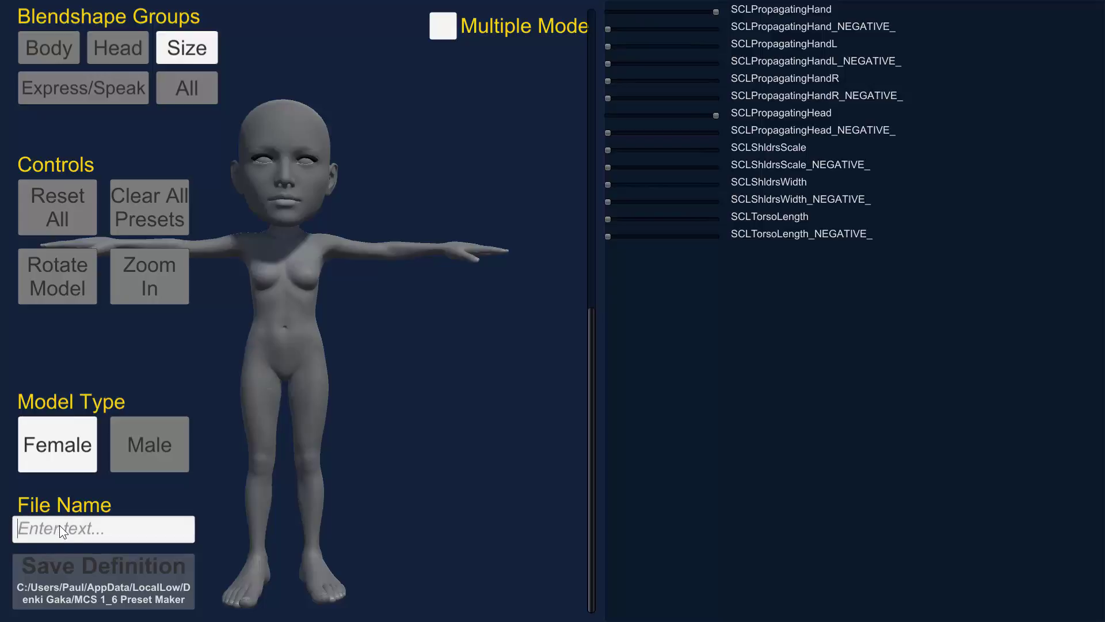
text(BobbleHead)
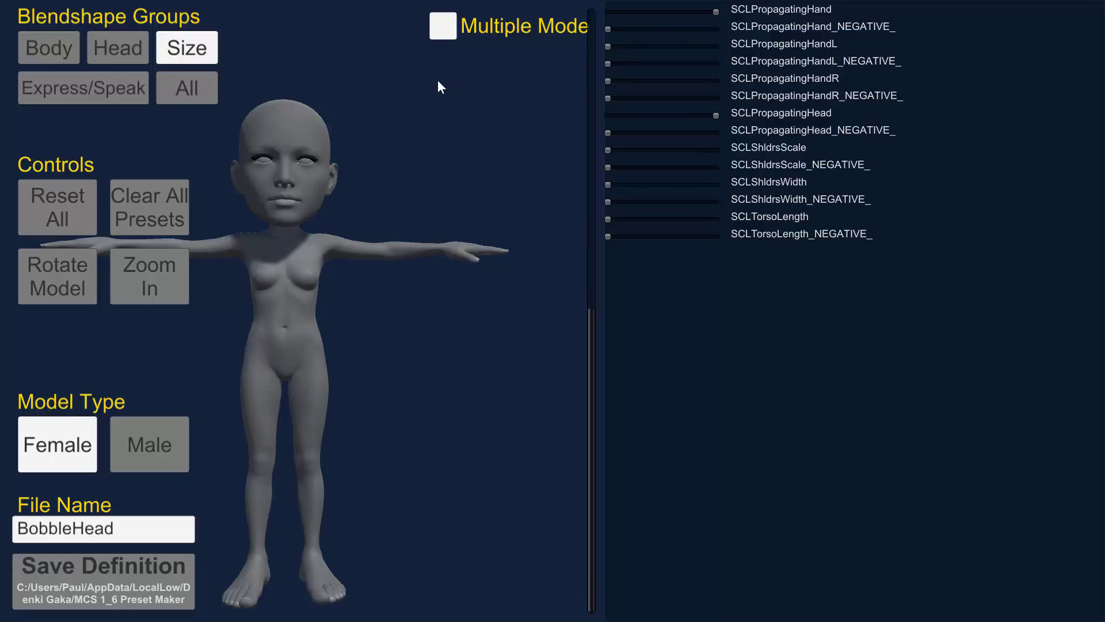
click(447, 24)
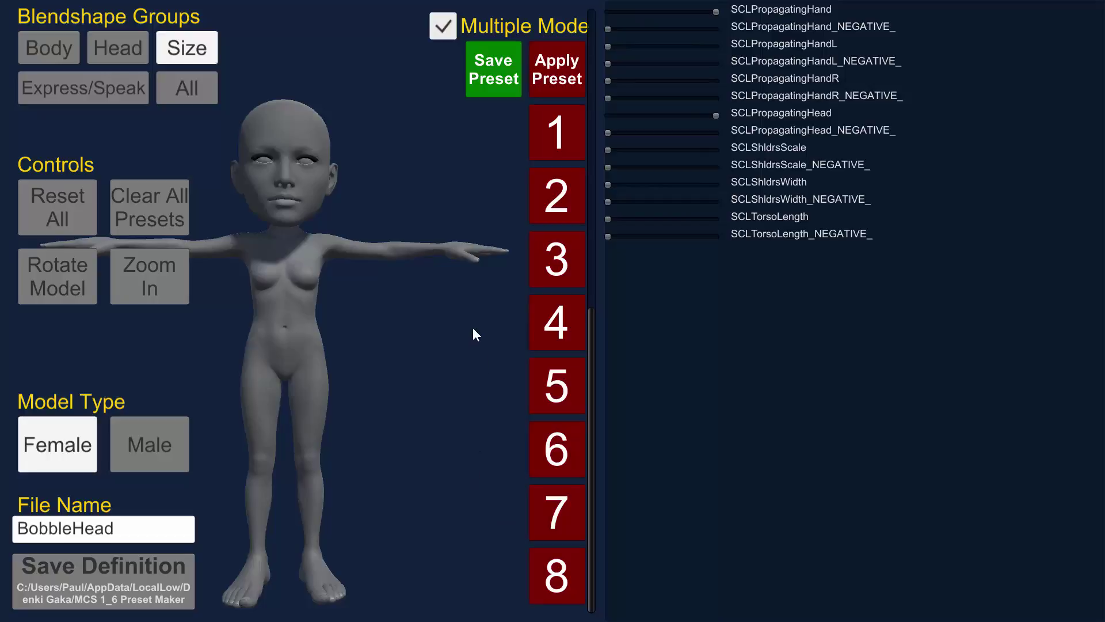
click(547, 146)
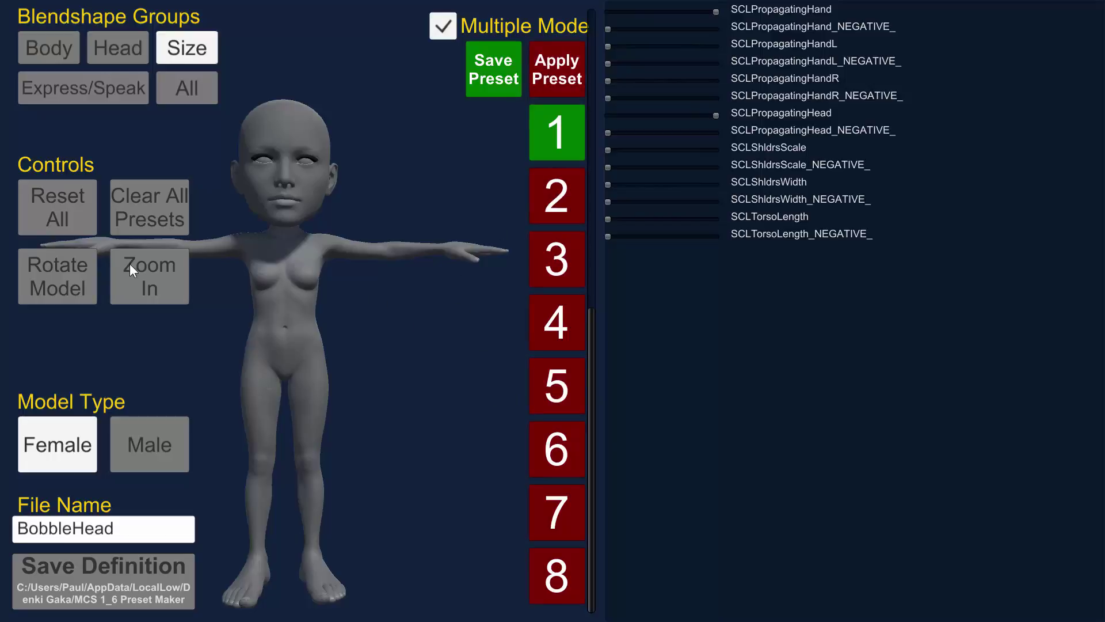
- Reset all blendshapes, and set Aged_Posture, CBMAdult and CBMAgedBody1 to maximum for an aged body
click(39, 206)
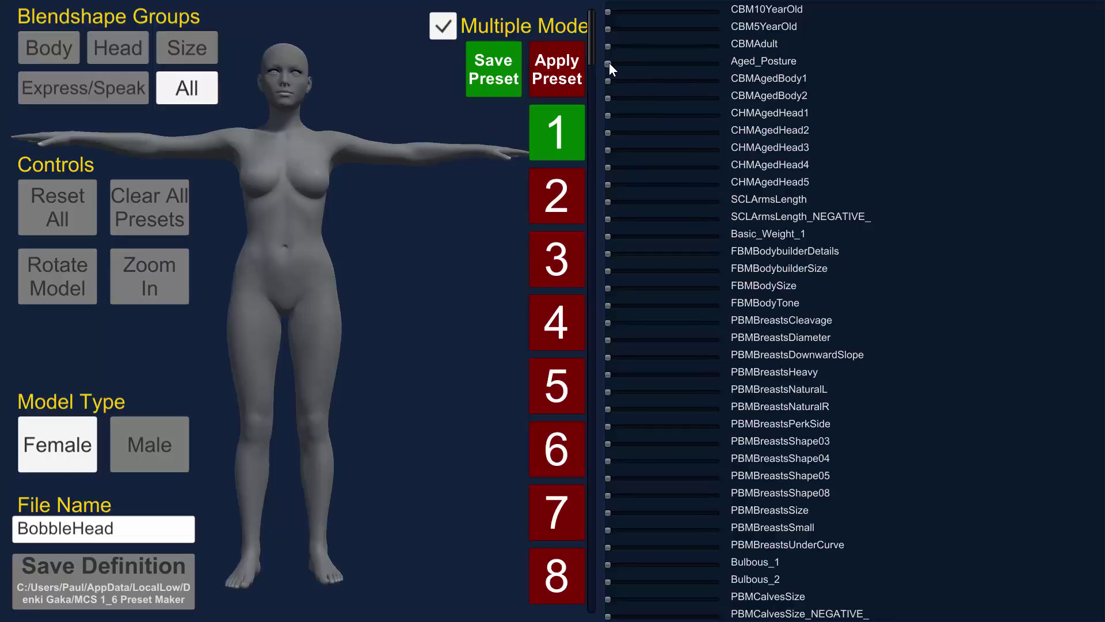
drag(609, 62, 754, 69)
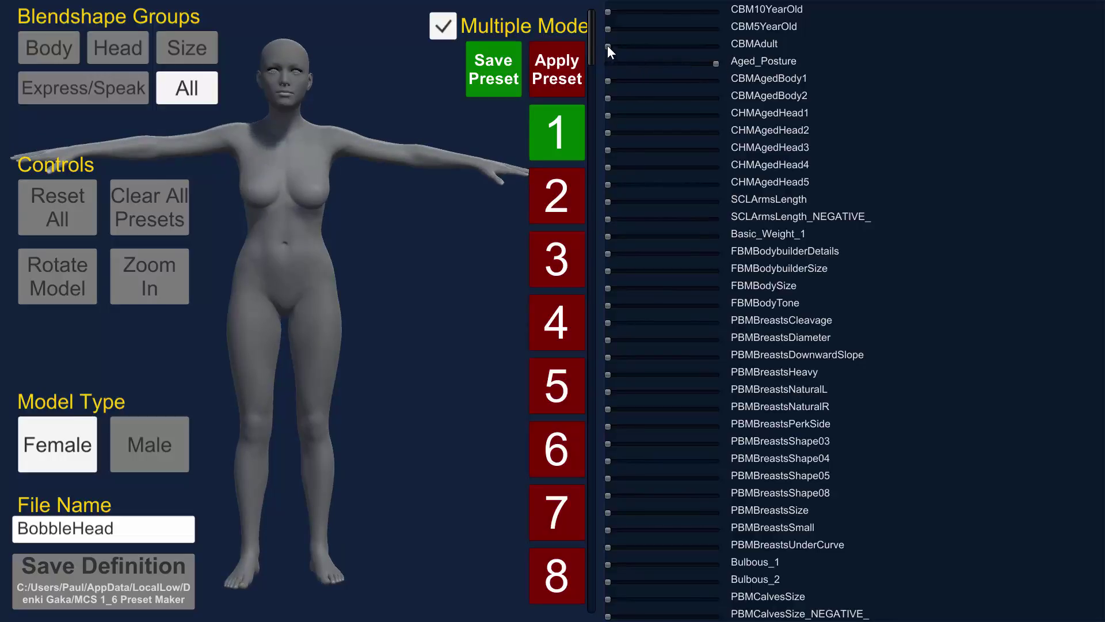
drag(608, 46, 774, 46)
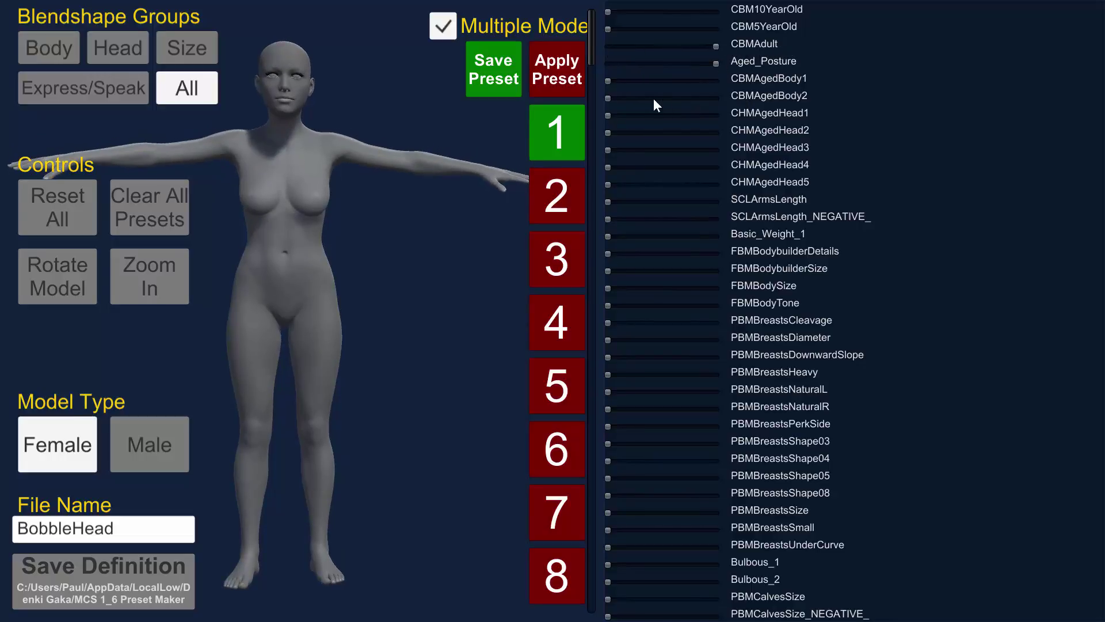
drag(610, 78, 749, 88)
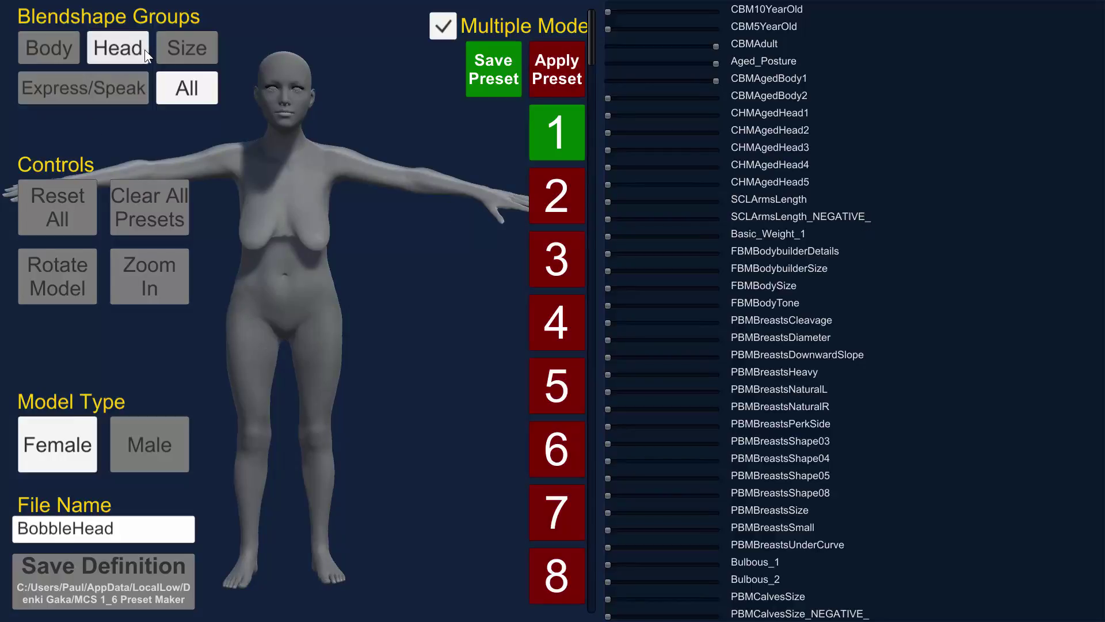
- In the Head group, try the CHMAgedHead1 and CHMAgedHead4 shapes, and set G2F_PHMHag_re to maximum
click(130, 37)
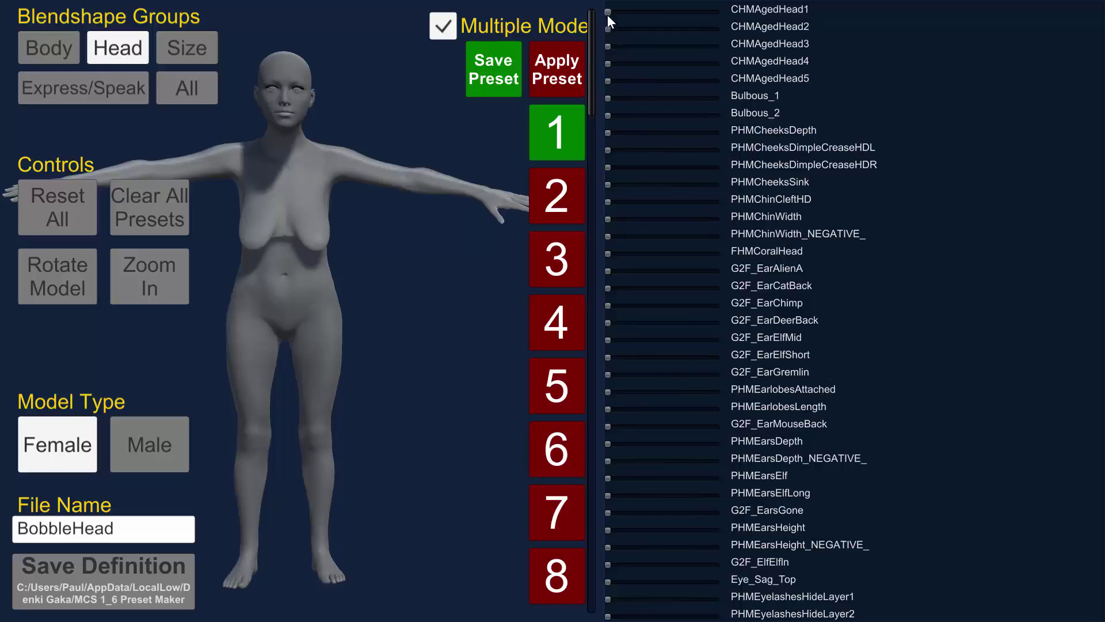
drag(608, 12, 548, 47)
drag(608, 63, 556, 56)
scroll(746, 270, down, 5)
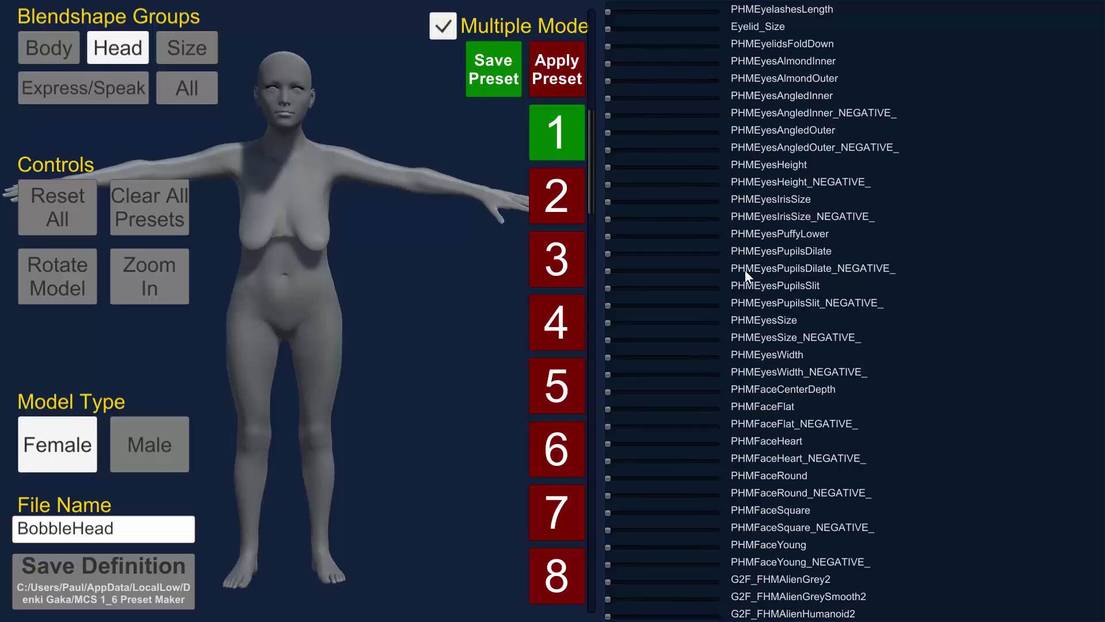
scroll(745, 270, down, 5)
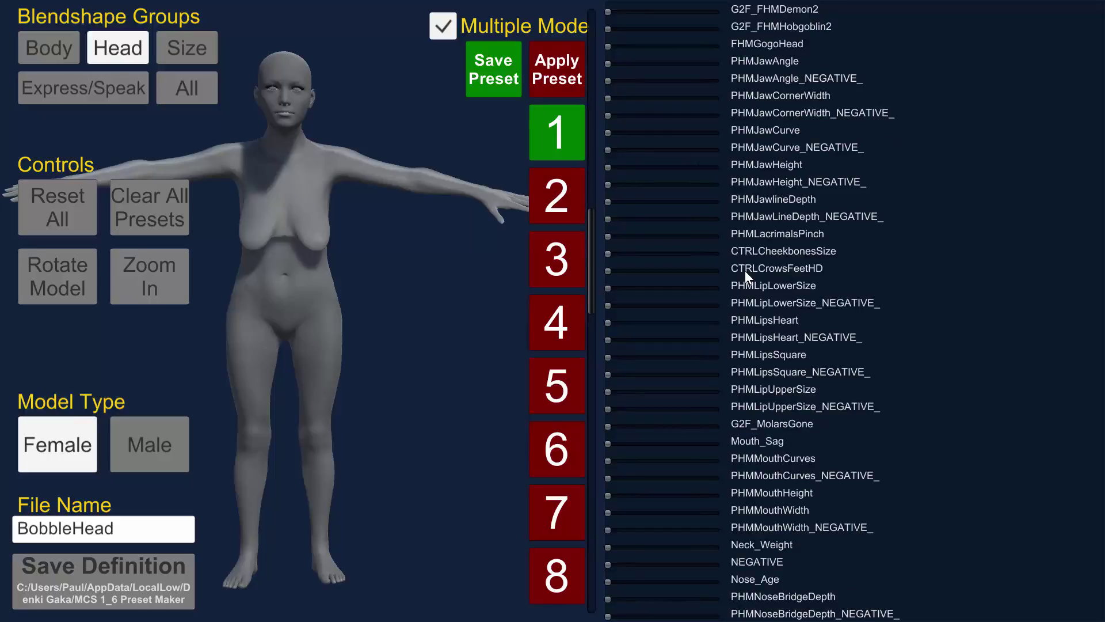
scroll(745, 271, down, 5)
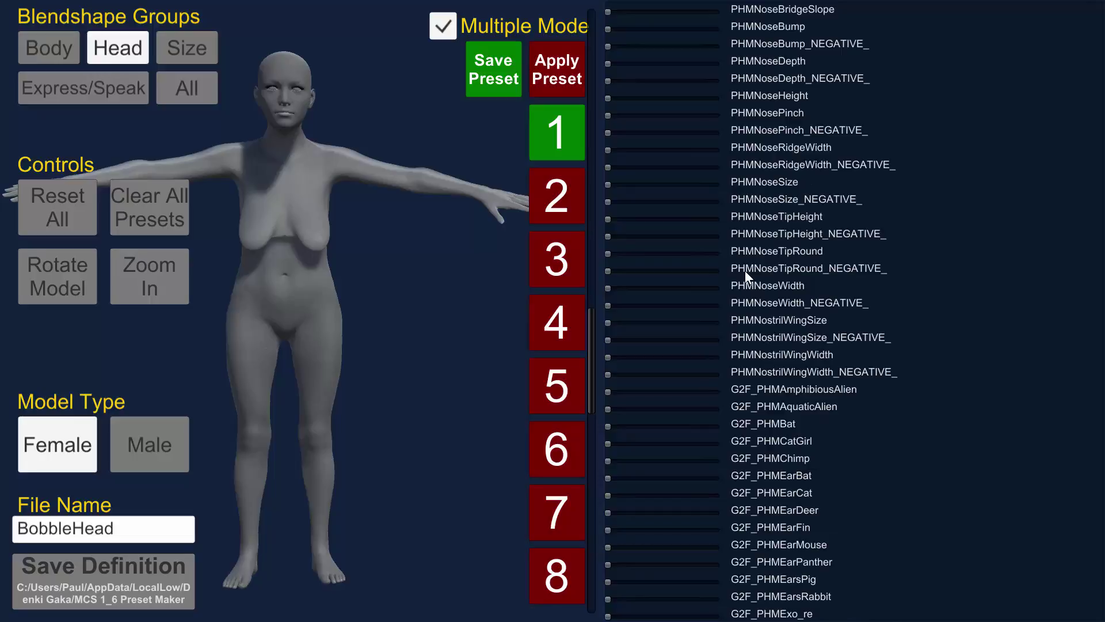
scroll(745, 269, down, 5)
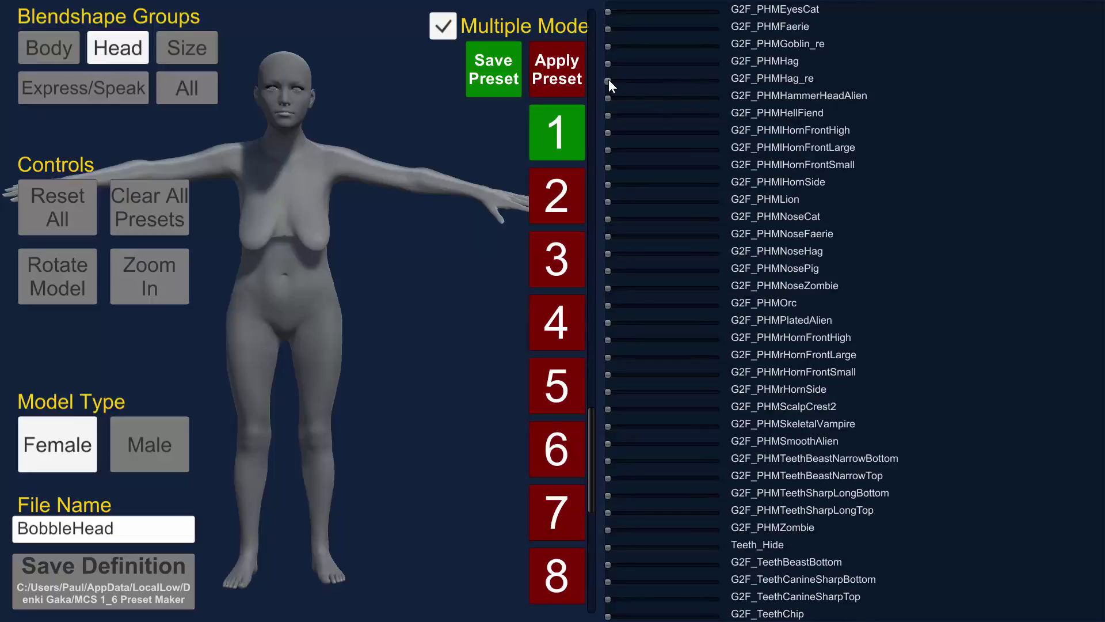
drag(608, 80, 778, 95)
- Inspect the face in close-up with the model's rotation started and frozen, and save the aged shape as preset 2
click(145, 278)
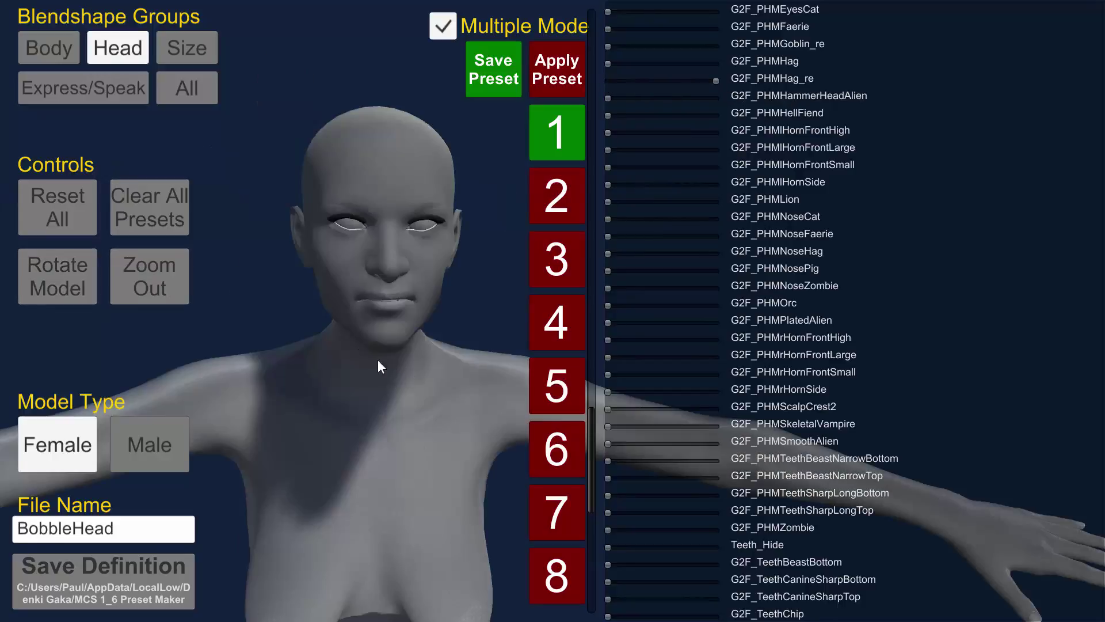
click(59, 278)
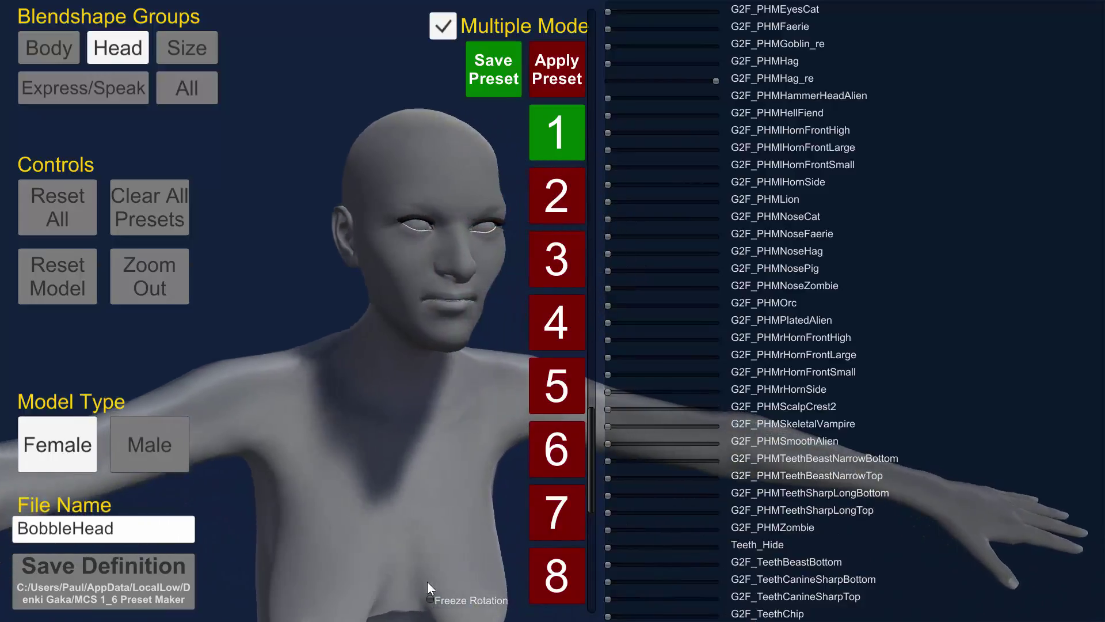
click(437, 598)
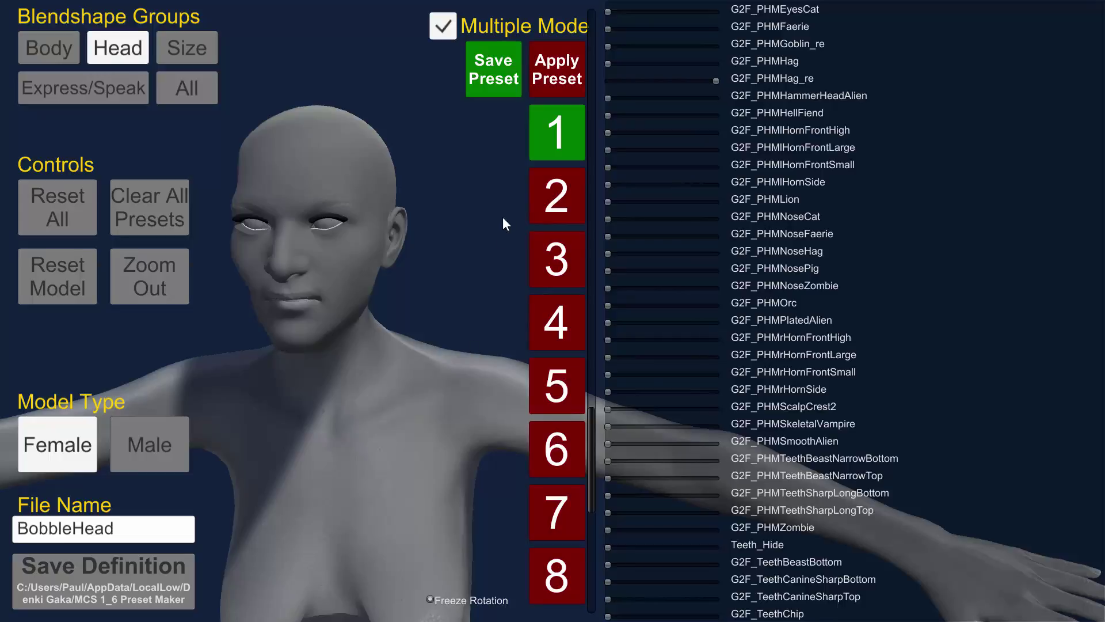
click(560, 193)
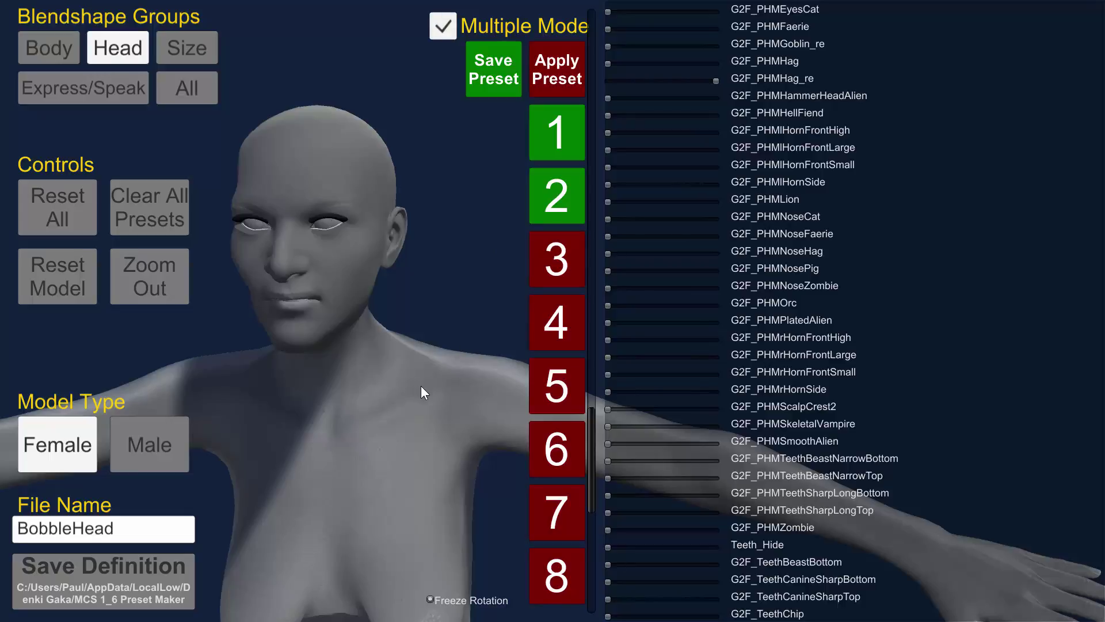
- Reset all blendshapes, and set PHMChinWidth and PHMCheeksSink in the Head group to maximum
click(40, 213)
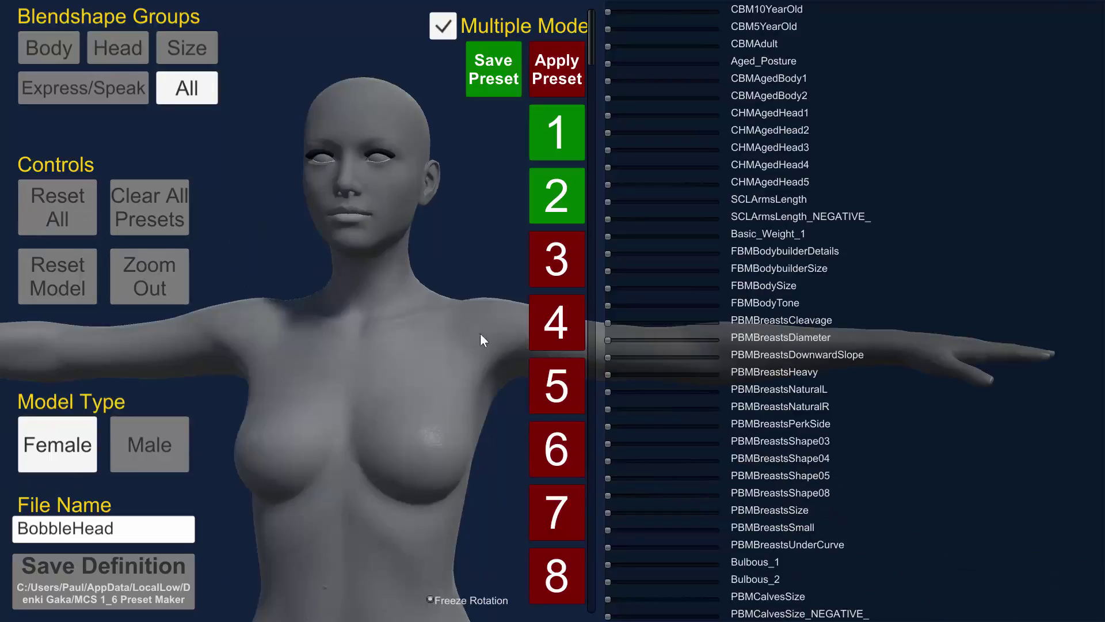
click(110, 48)
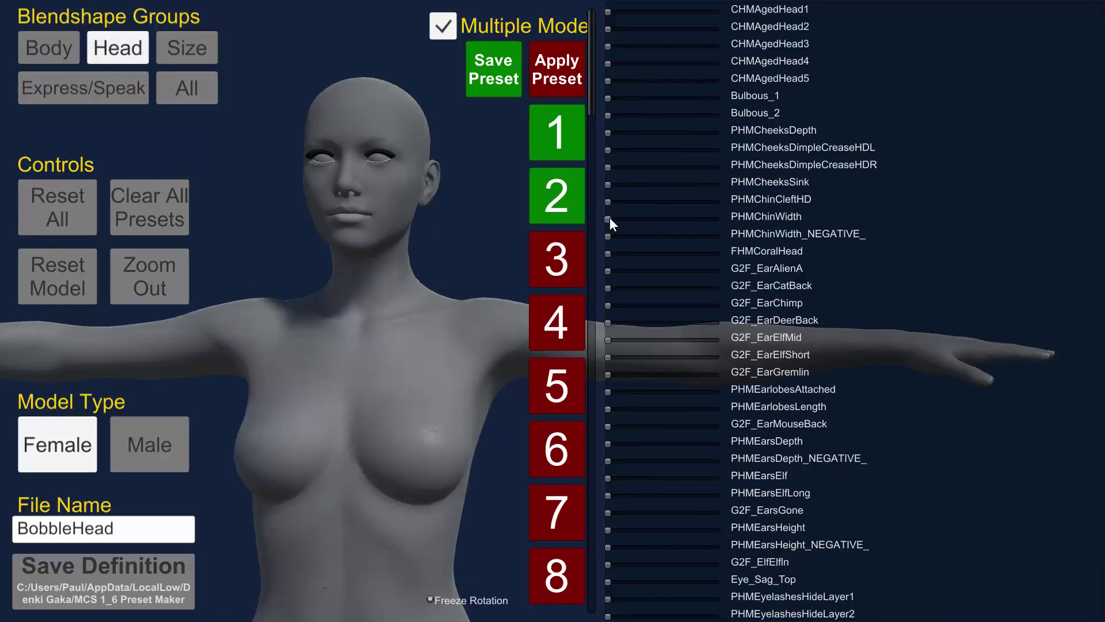
drag(609, 219, 788, 217)
drag(611, 182, 759, 183)
- Set the Head blendshapes Eyelid_Size, PHMEyesAngledInner and PHMFaceSquare to maximum
scroll(651, 284, down, 10)
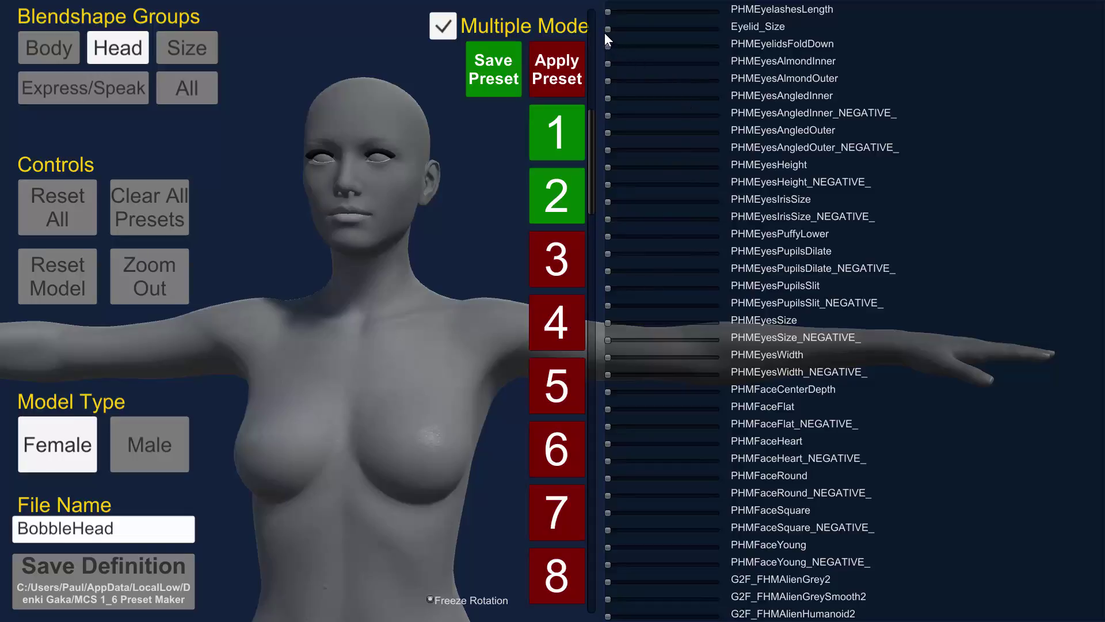
drag(609, 28, 756, 29)
drag(609, 98, 752, 96)
drag(610, 512, 759, 507)
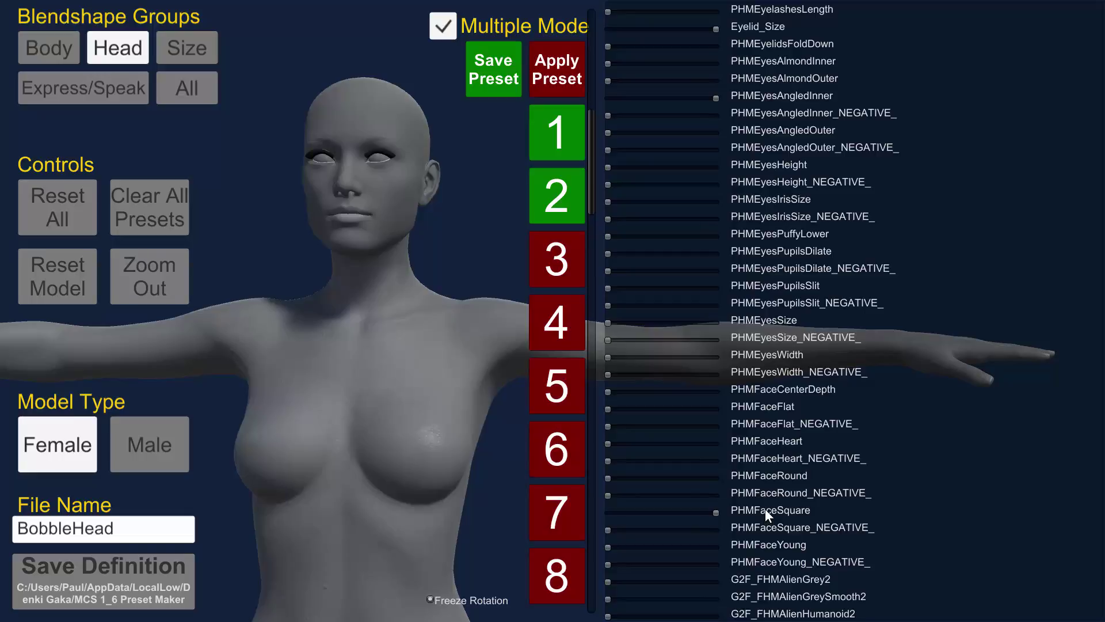
- With the full figure in view, set the Body blendshapes PBMBreastsShape08, FBMFitnessSize and FBMFitnessDetails to maximum
click(38, 46)
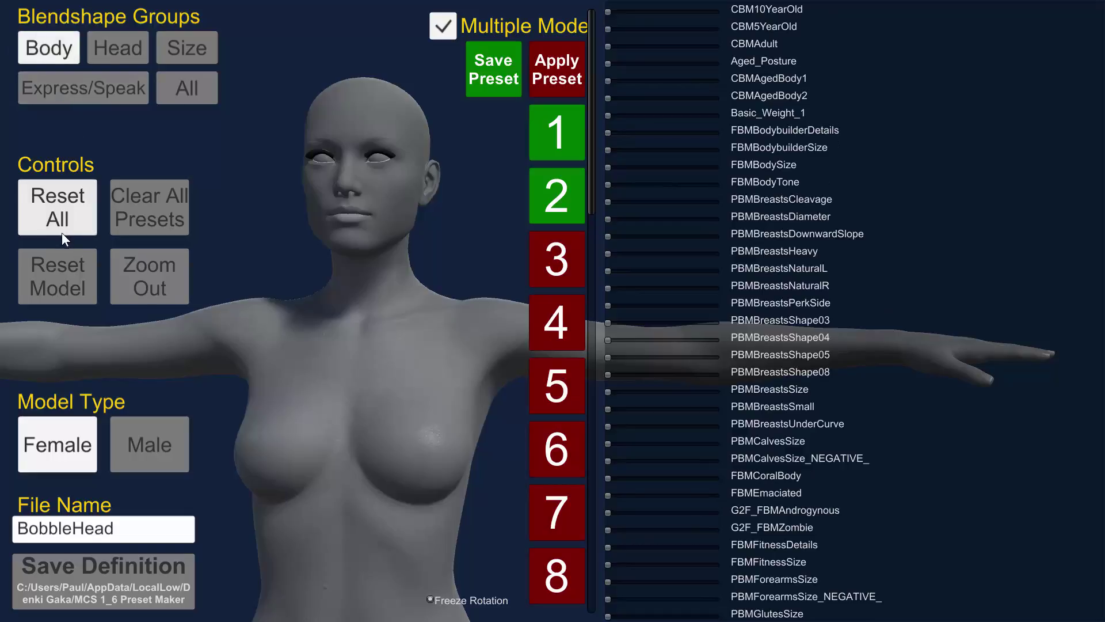
click(166, 294)
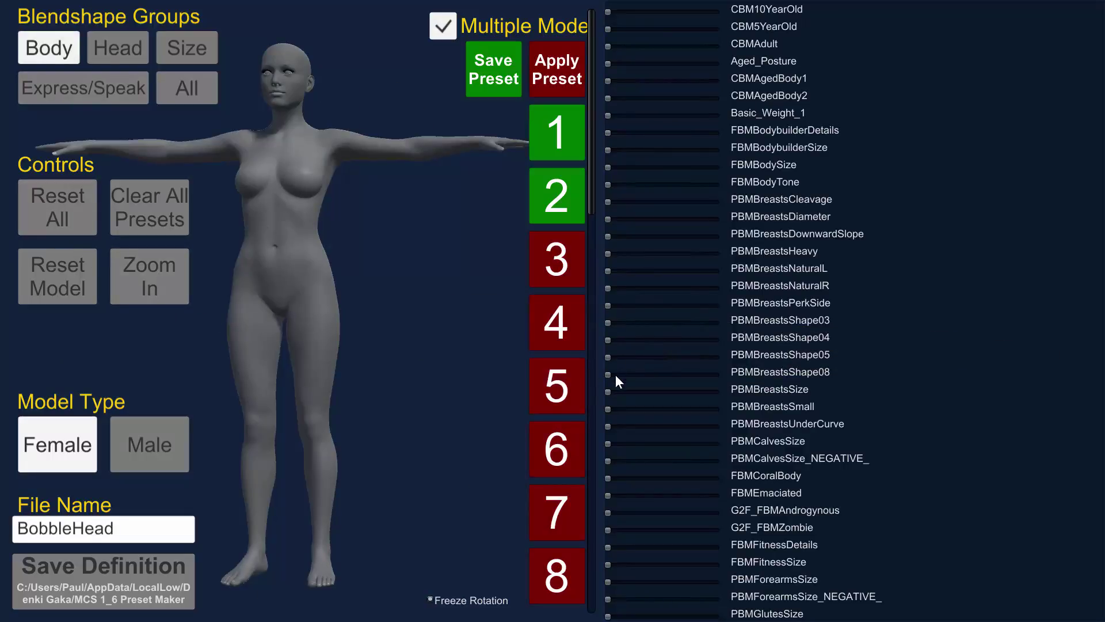
drag(607, 374, 785, 375)
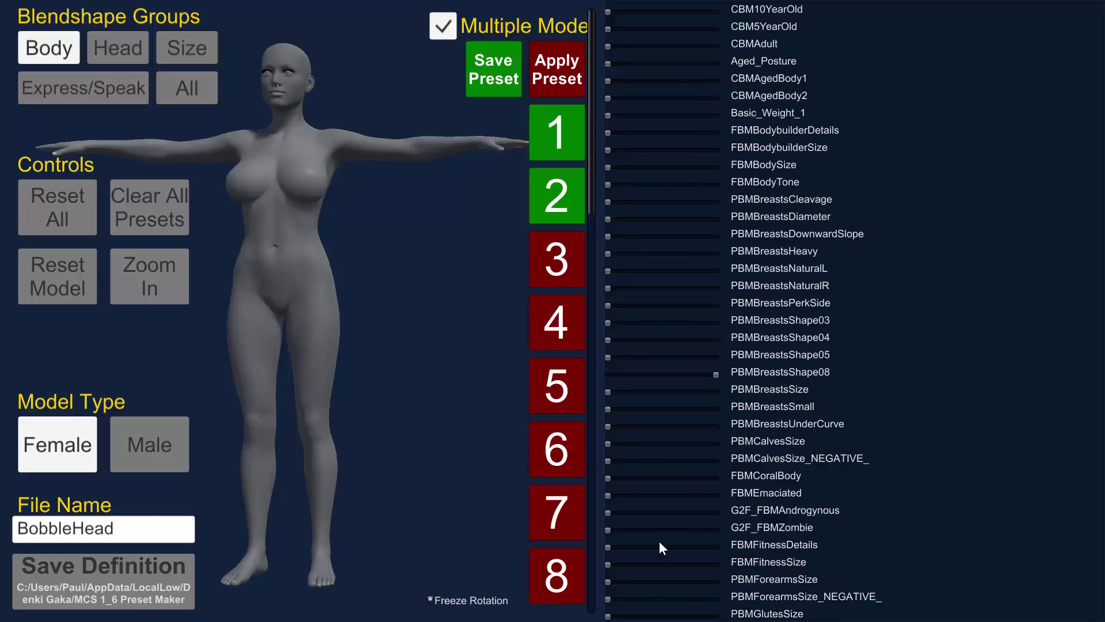
drag(608, 564, 745, 562)
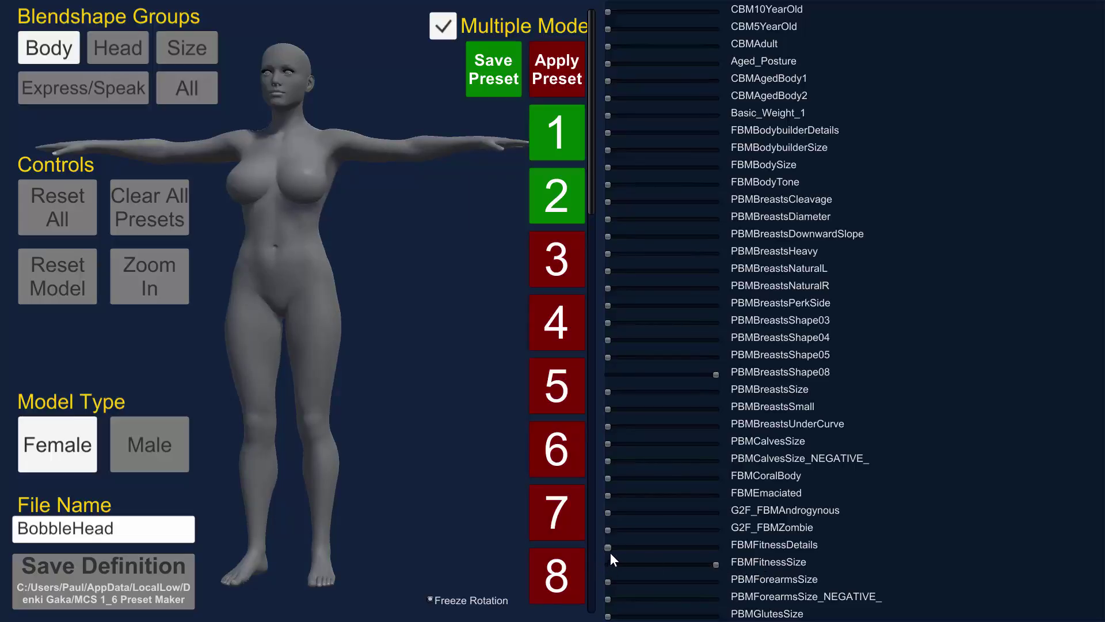
drag(608, 546, 730, 543)
- With the model turned and frozen in side view, set PBMGlutesSize to about two-thirds and save the shape as preset 3
click(442, 602)
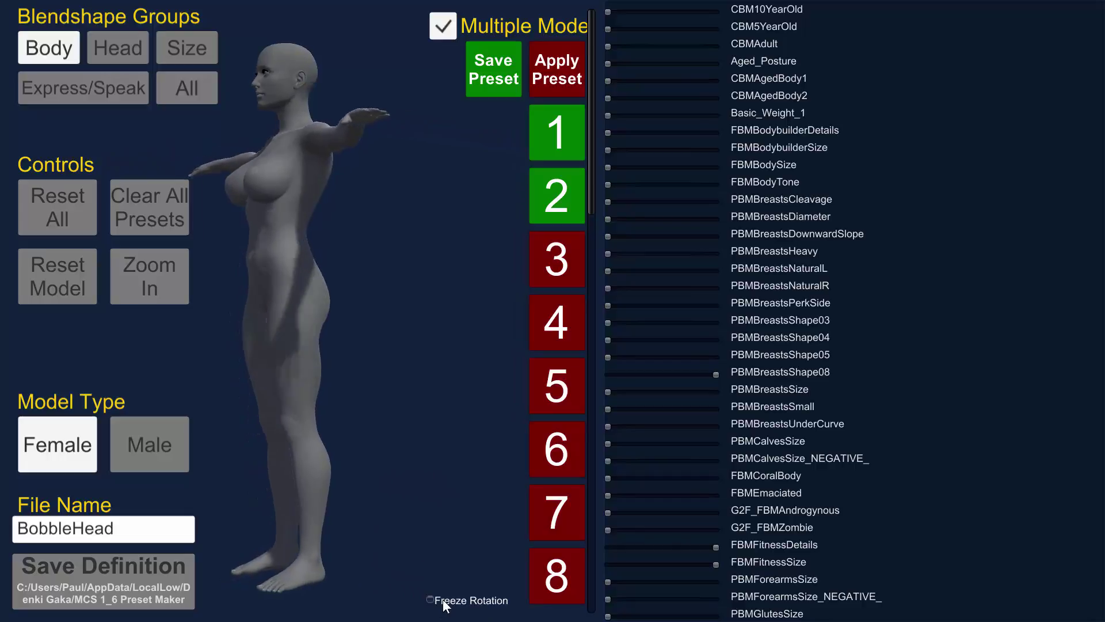
click(444, 599)
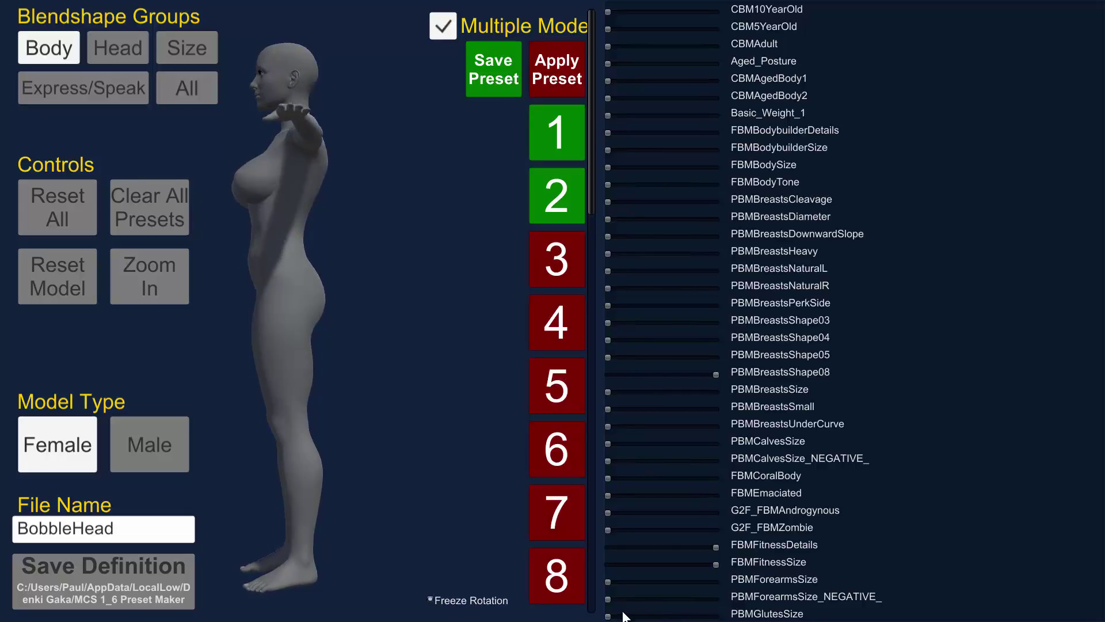
drag(608, 617, 680, 617)
click(544, 247)
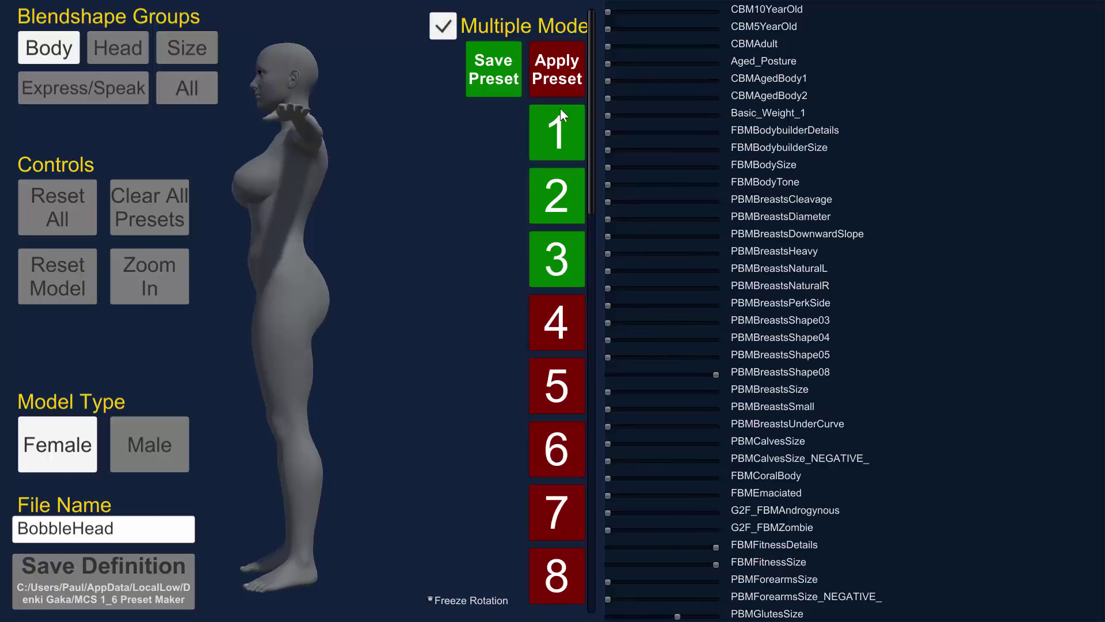
- Switch to applying presets and compare saved presets 1, 2 and 3 on the model, ending on preset 1
click(547, 63)
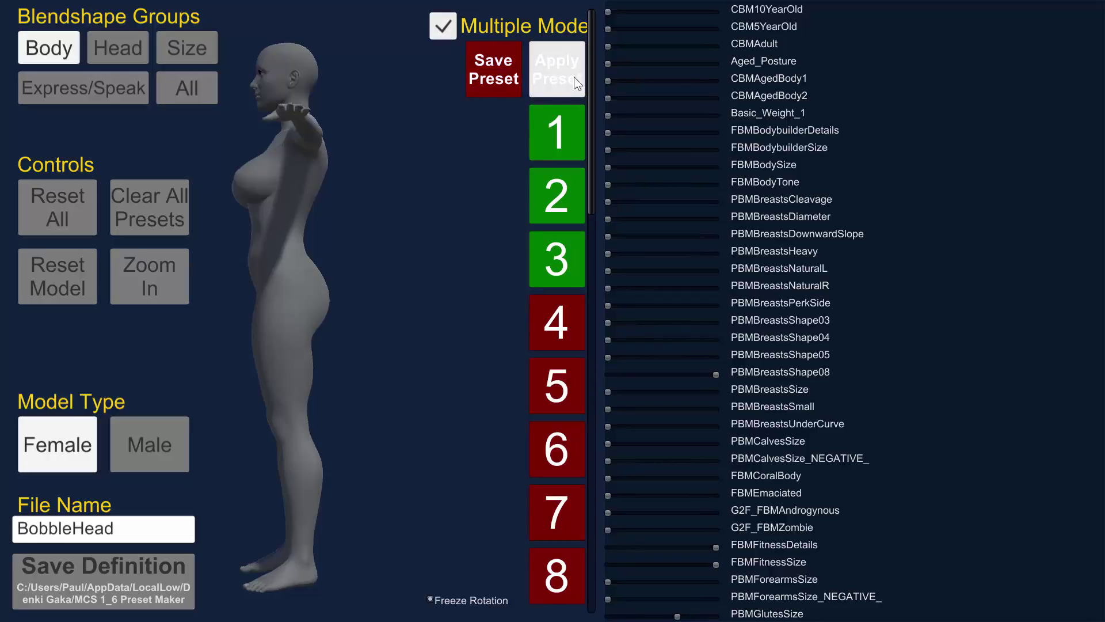
click(565, 138)
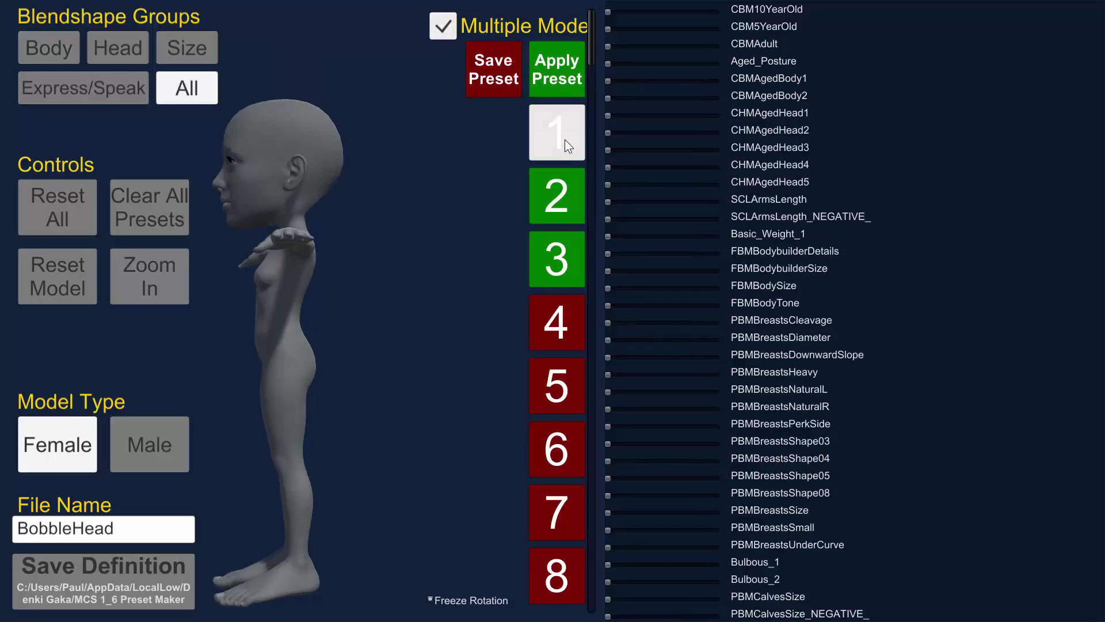
click(568, 191)
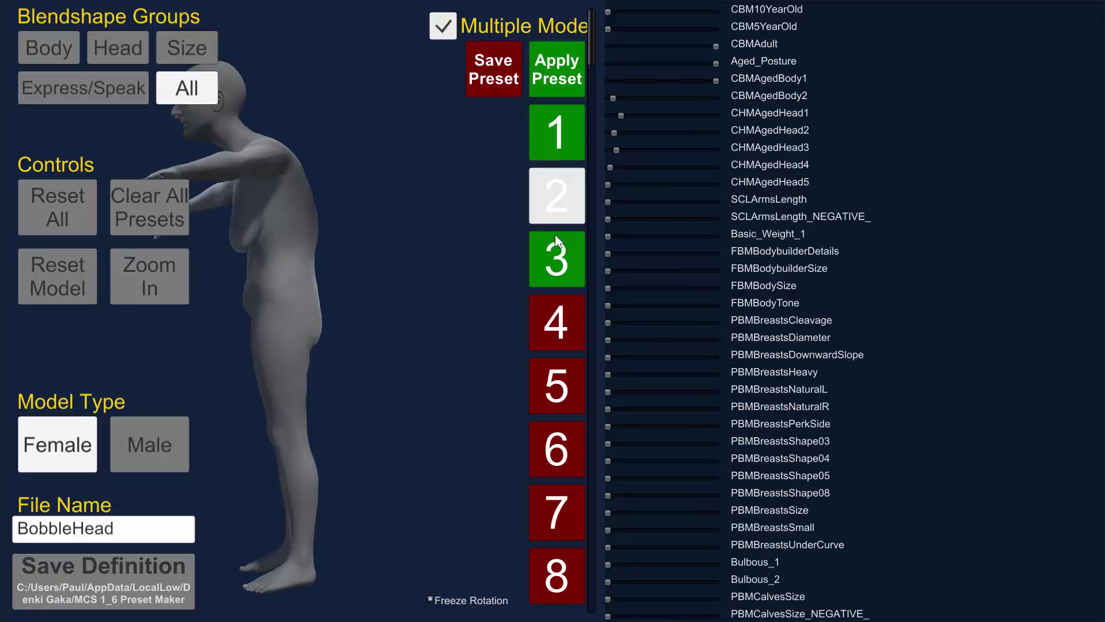
click(556, 258)
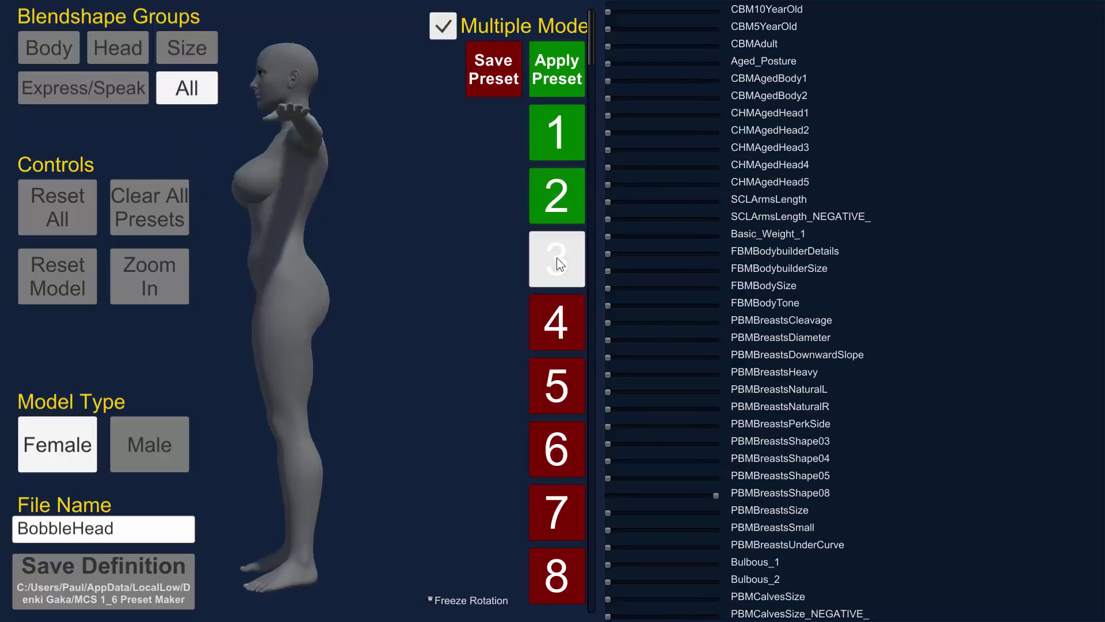
click(549, 190)
click(558, 138)
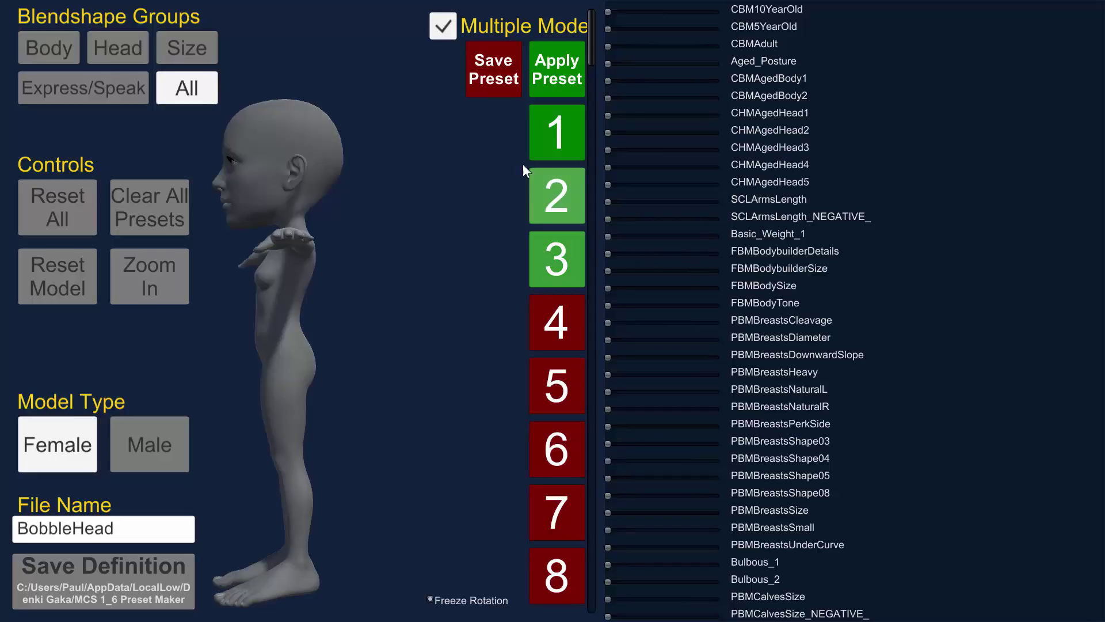
- Return to preset saving, reset all blendshapes, and save CBM5YearOld at maximum as preset 4
click(489, 76)
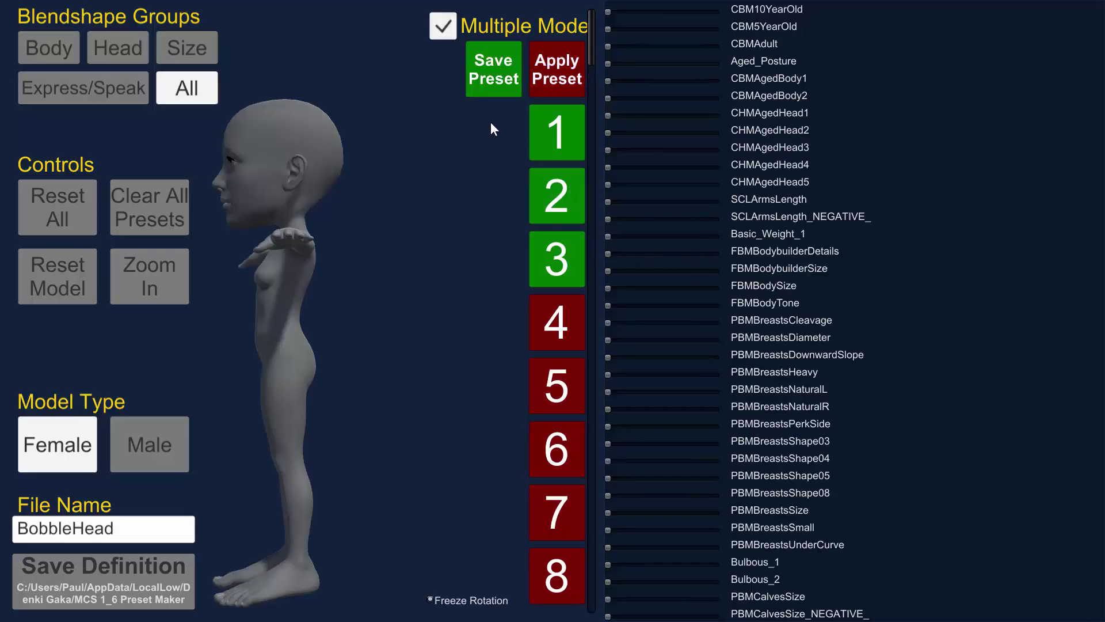
click(70, 218)
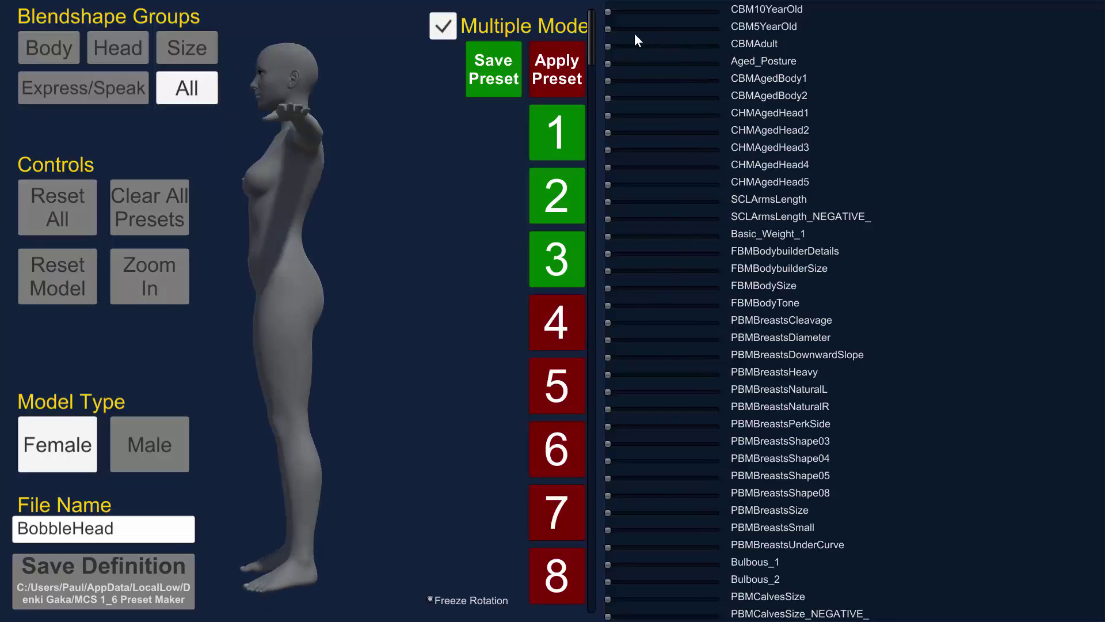
drag(611, 29, 865, 32)
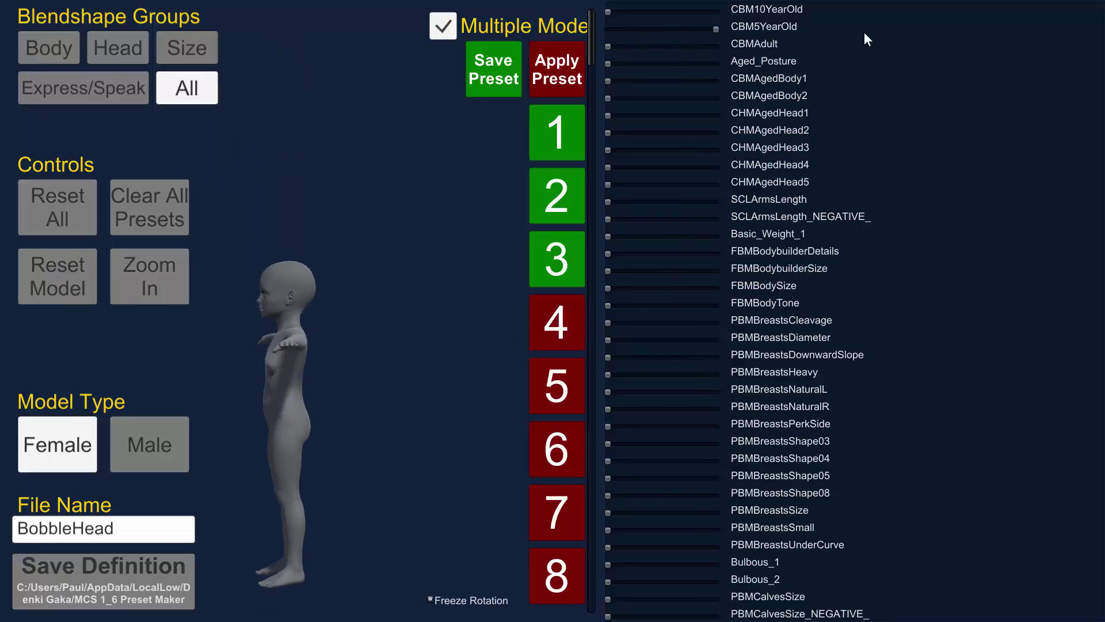
click(550, 324)
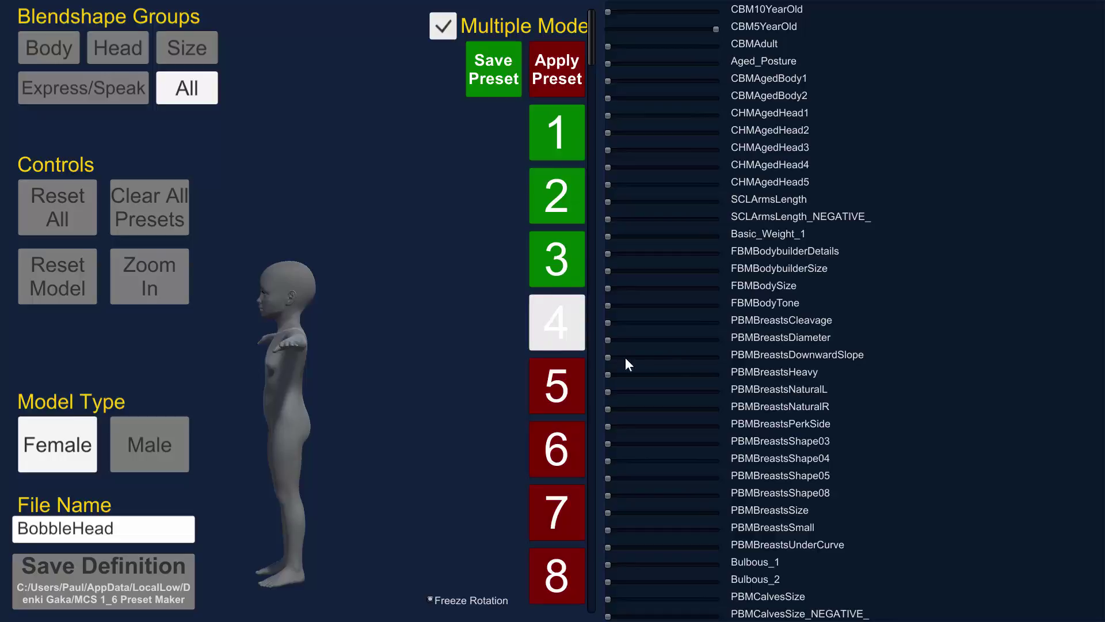
- Set CBM10YearOld to maximum and CBM5YearOld to zero, and save the shape as preset 5
drag(608, 12, 764, 8)
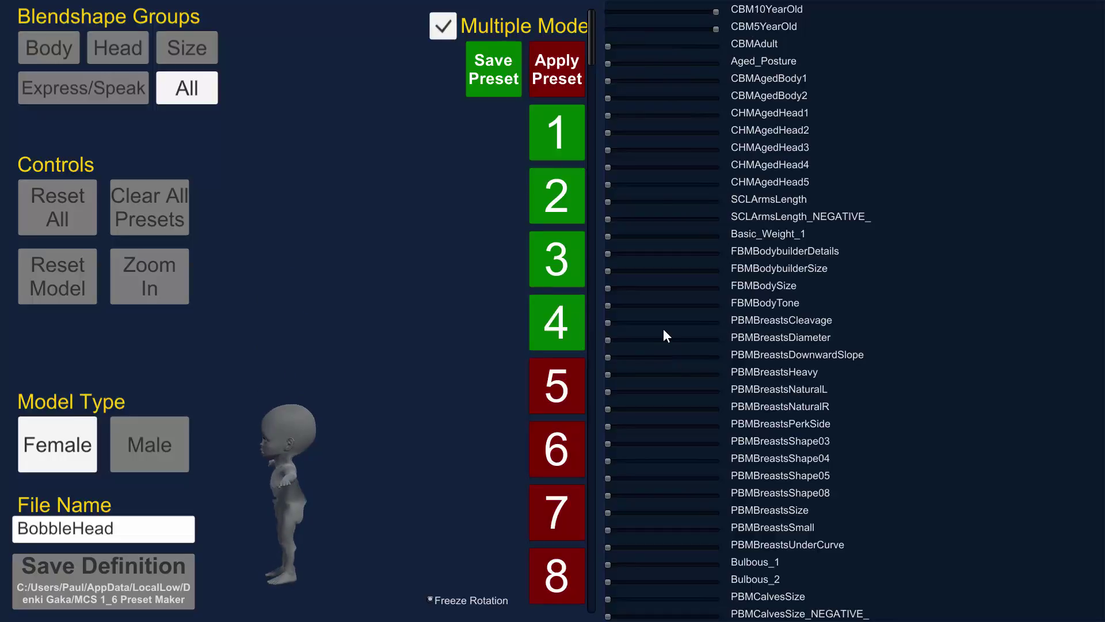
drag(718, 27, 604, 28)
click(563, 385)
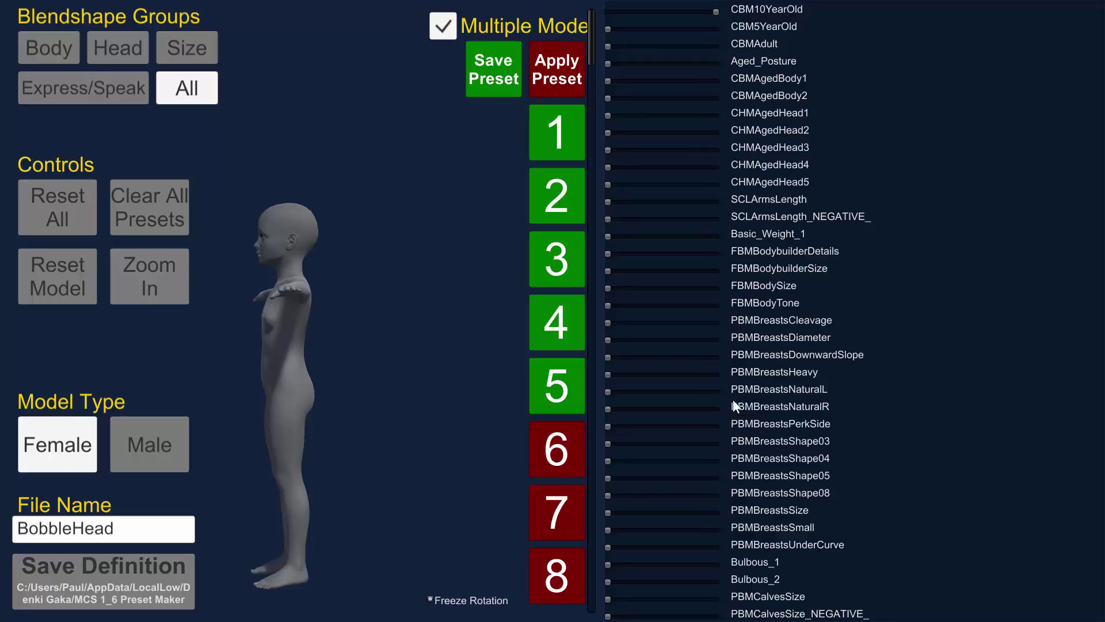
- Reset all blendshapes, set CBMYoungTeen to maximum, and save the shape as preset 6
scroll(733, 406, down, 15)
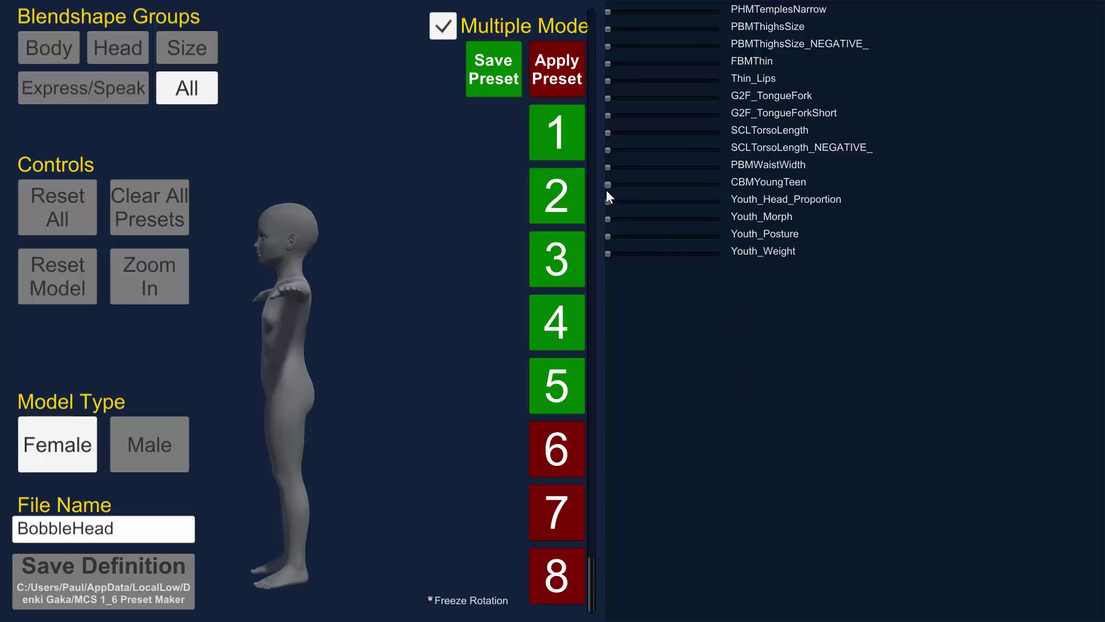
click(67, 203)
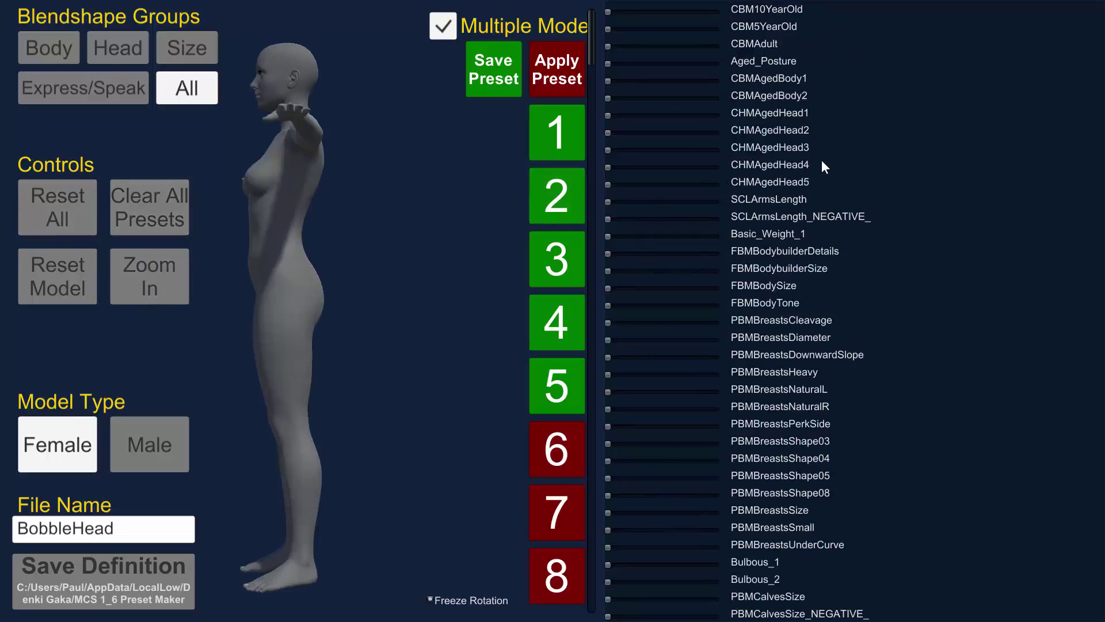
scroll(797, 264, down, 15)
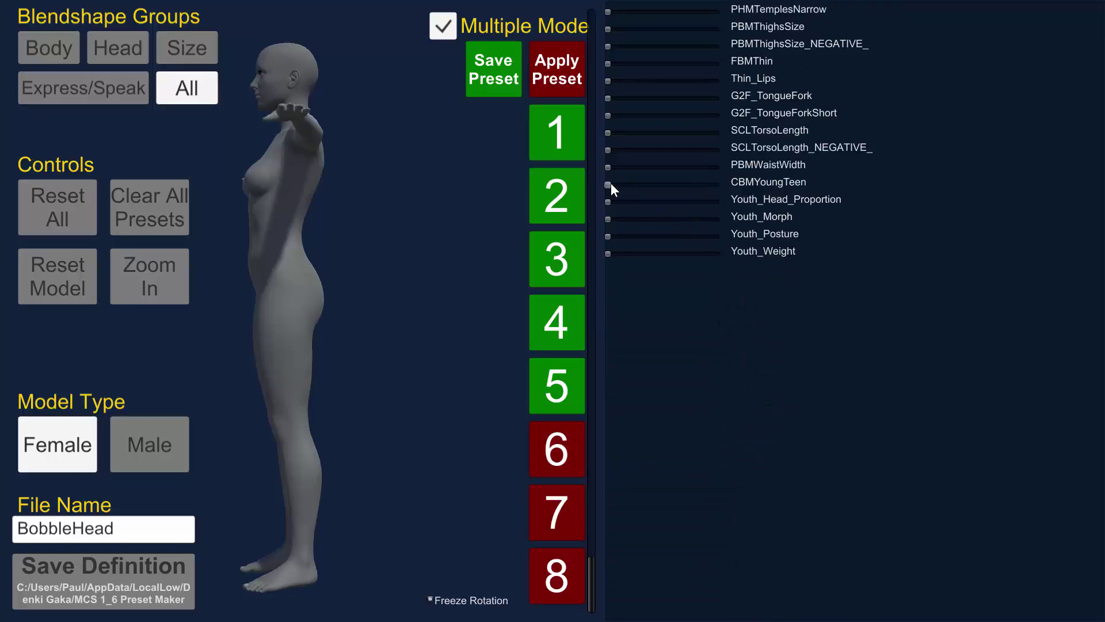
drag(608, 184, 771, 180)
click(574, 448)
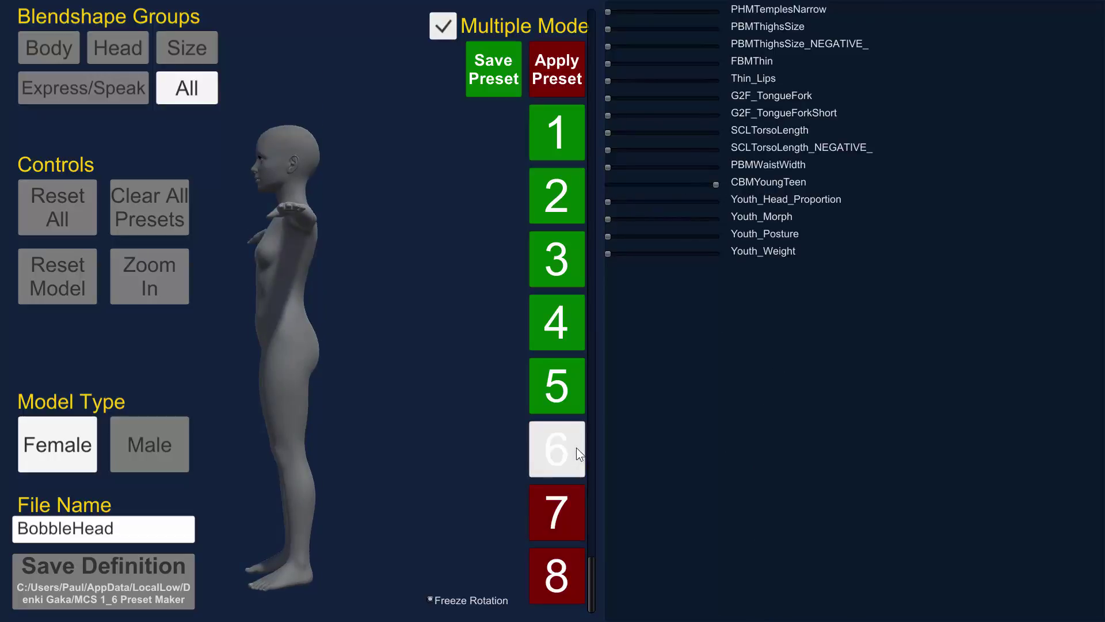
- Reset all blendshapes, set CBMOlderTeen in the Body group to maximum, and save the shape as preset 7
click(52, 196)
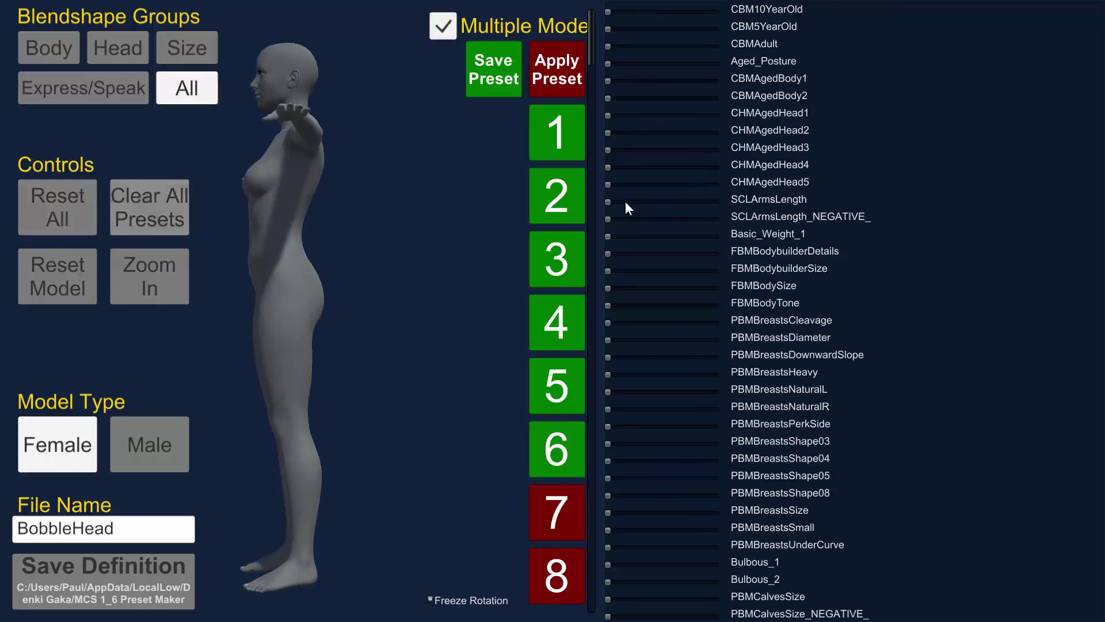
scroll(726, 294, down, 5)
scroll(721, 289, down, 10)
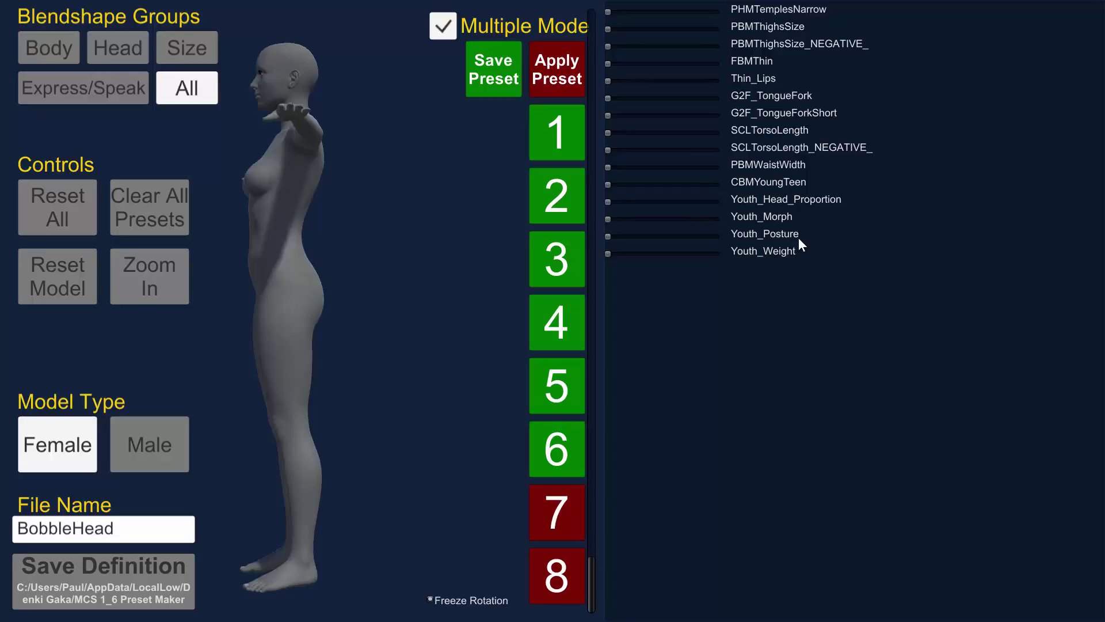
scroll(798, 236, up, 5)
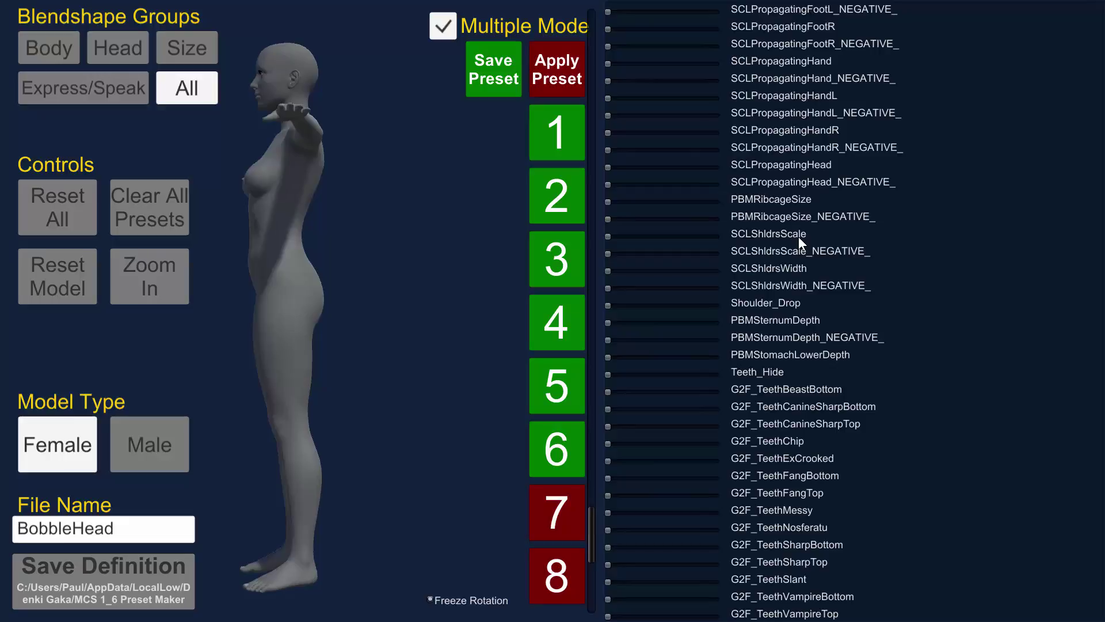
click(39, 45)
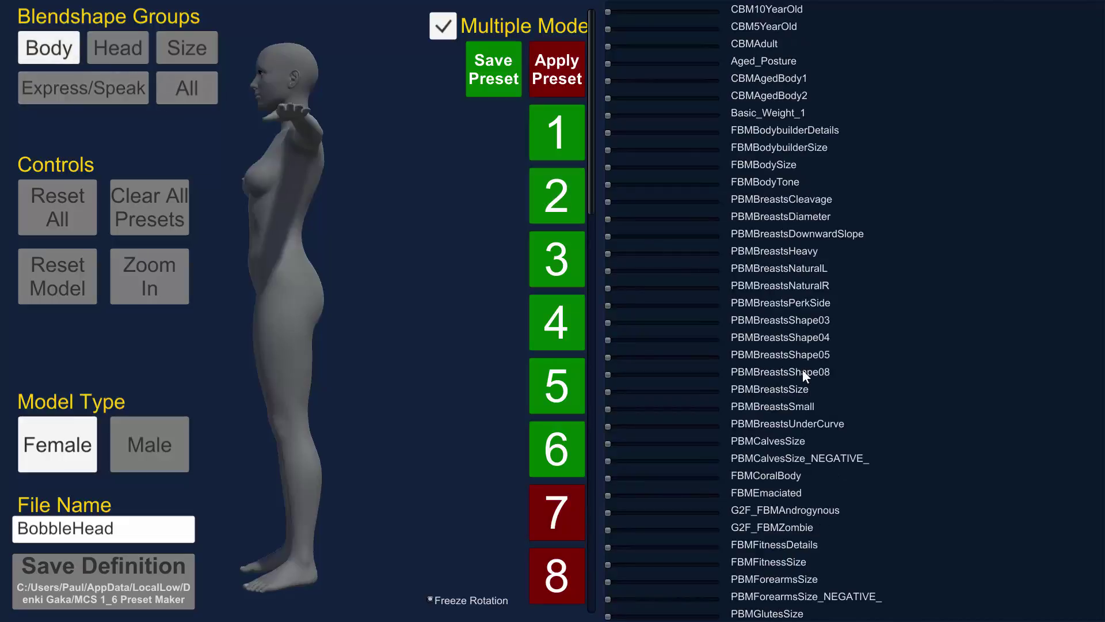
scroll(802, 370, down, 5)
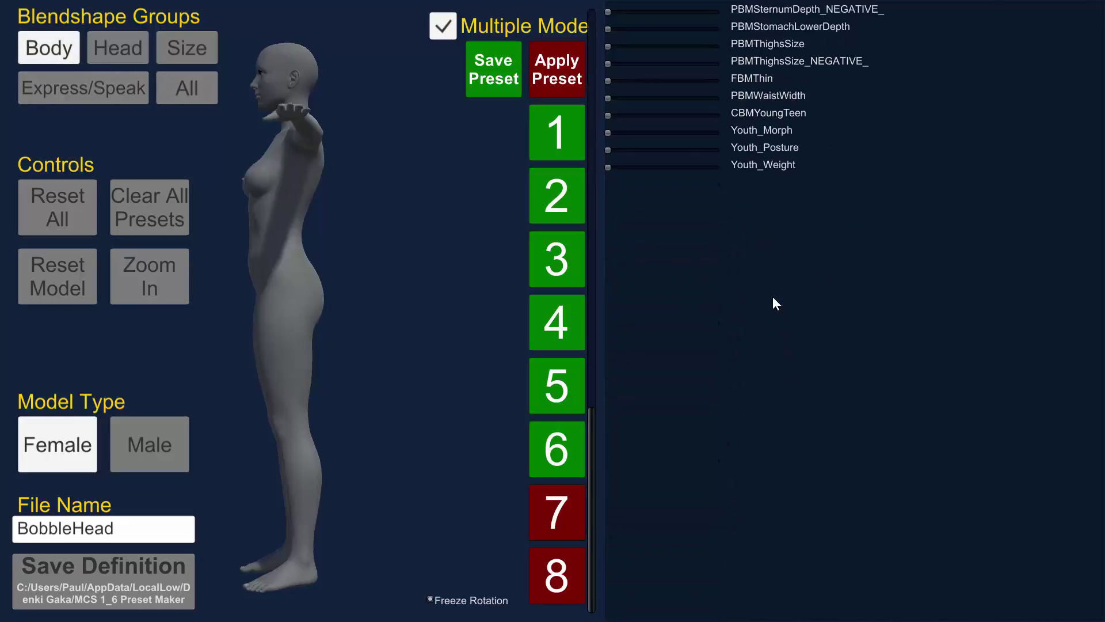
scroll(775, 272, up, 5)
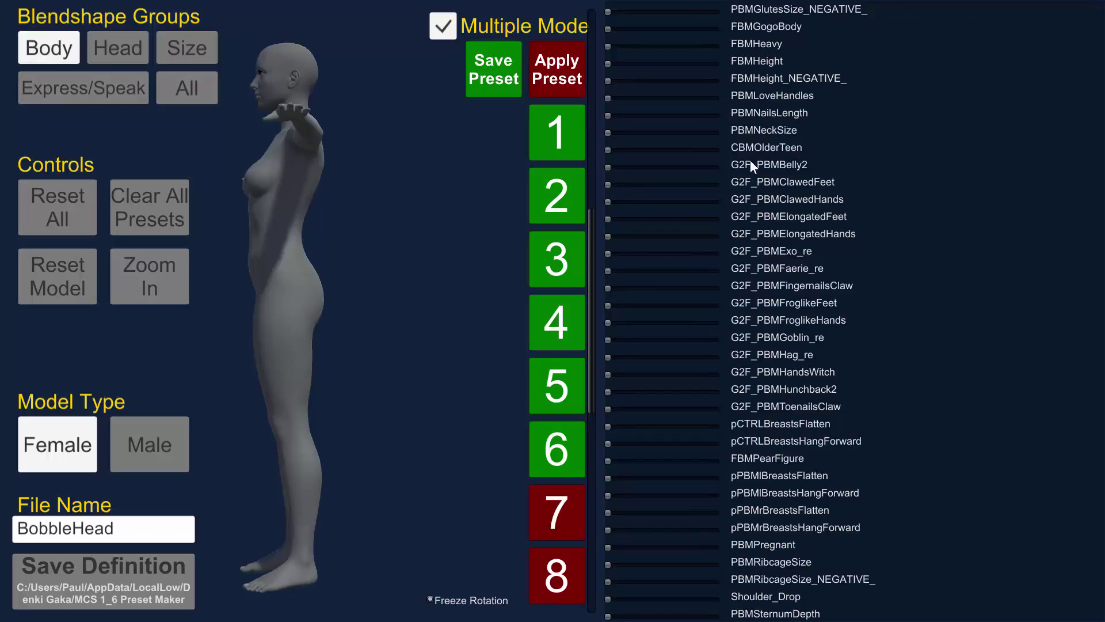
drag(609, 150, 916, 148)
click(561, 505)
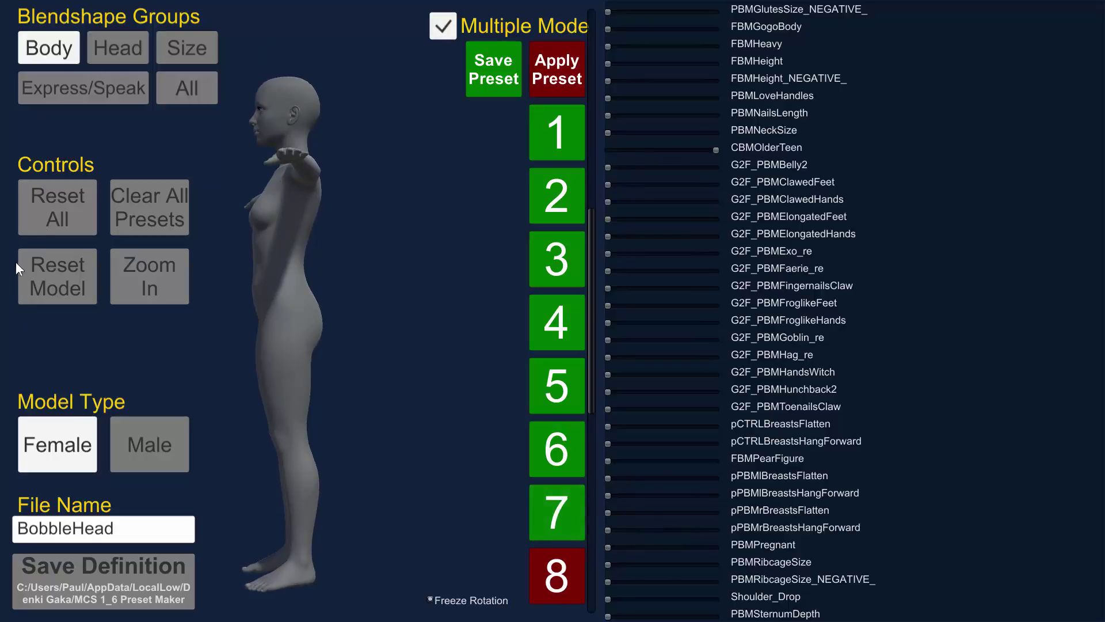
- Reset all blendshapes, set Body shapes G2F_FBMAndrogynous to maximum and FBMPearFigure to about three-quarters, and start the model's rotation
click(45, 216)
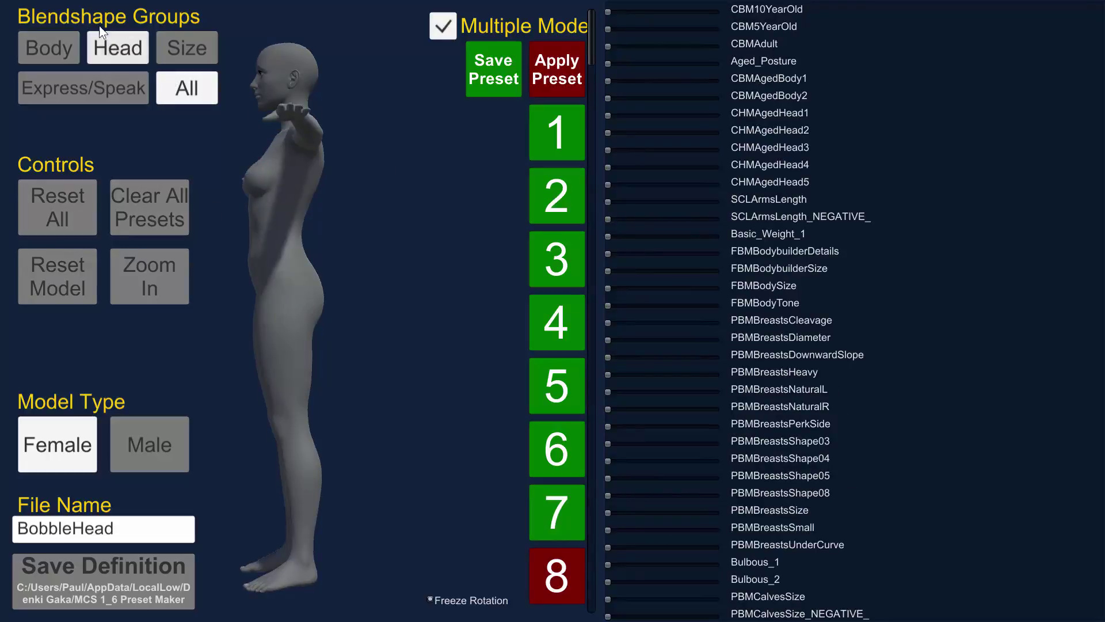
click(66, 41)
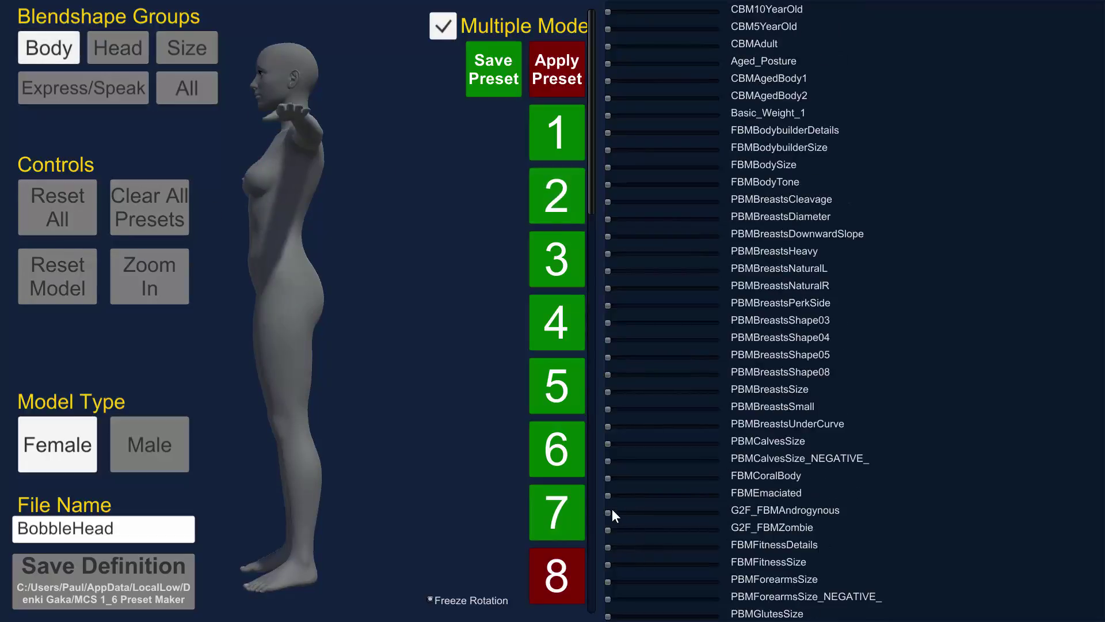
drag(614, 516, 753, 505)
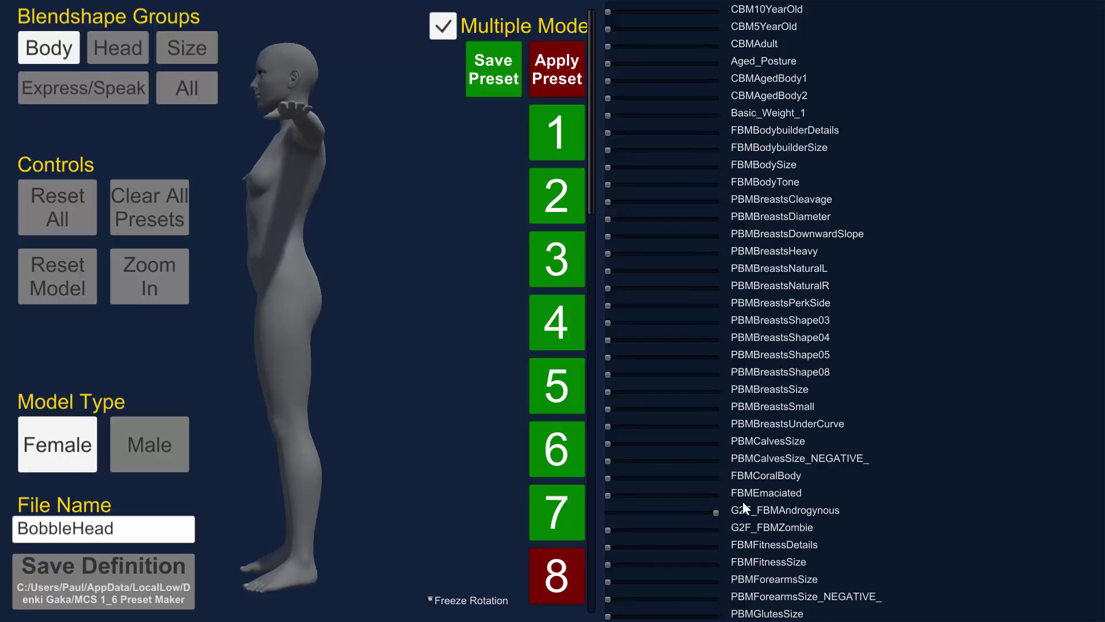
scroll(743, 502, down, 10)
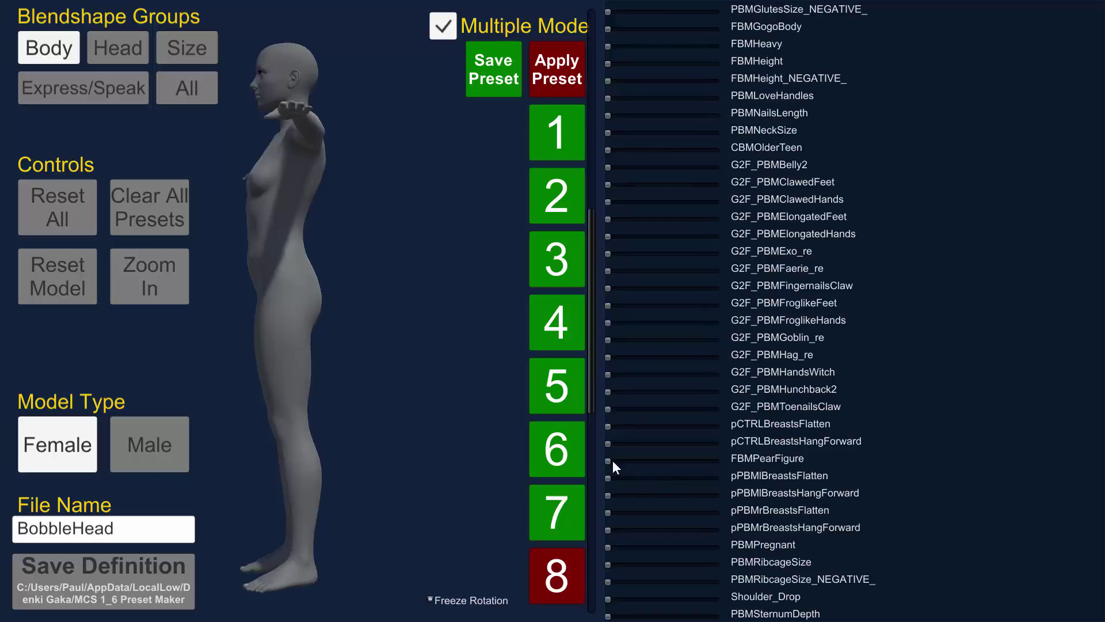
drag(608, 460, 692, 457)
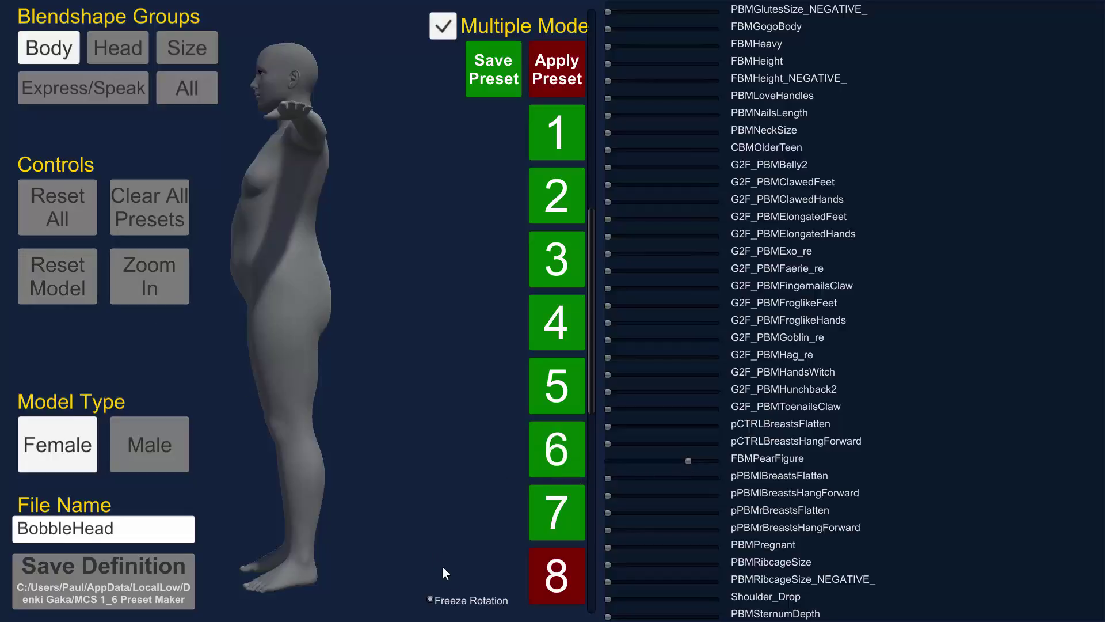
click(455, 599)
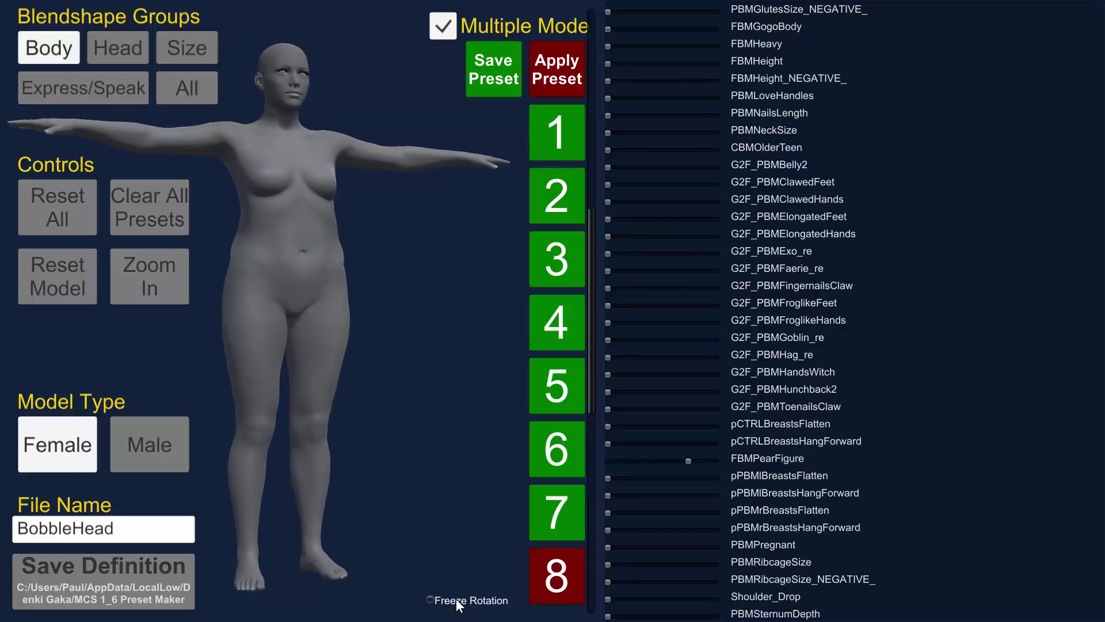
- Freeze the model's rotation and save the current shape as preset 8
click(458, 602)
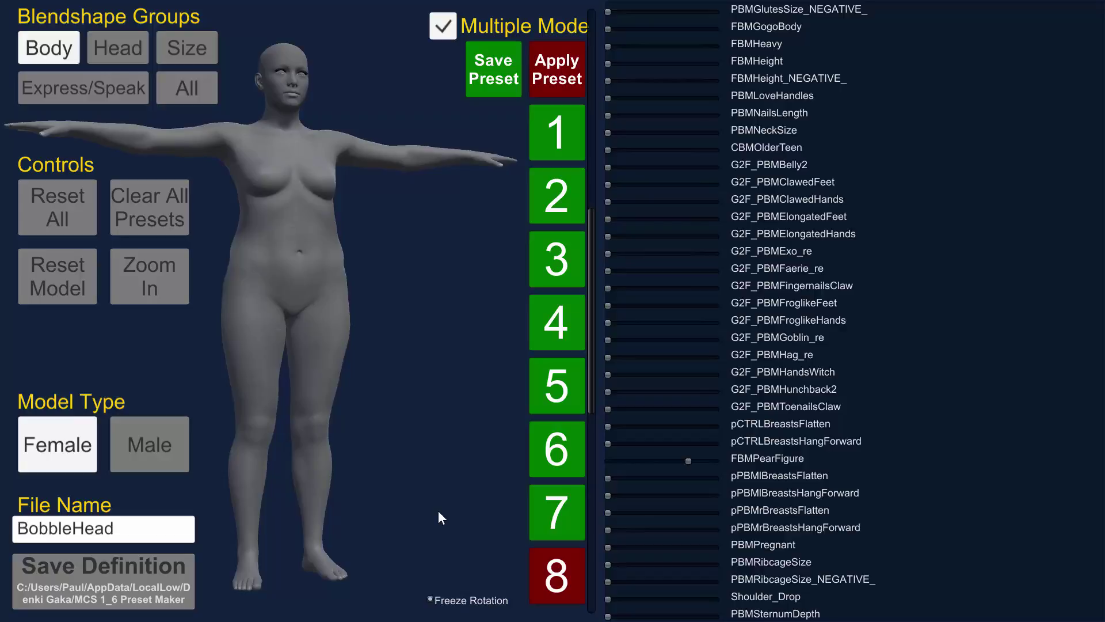
click(546, 557)
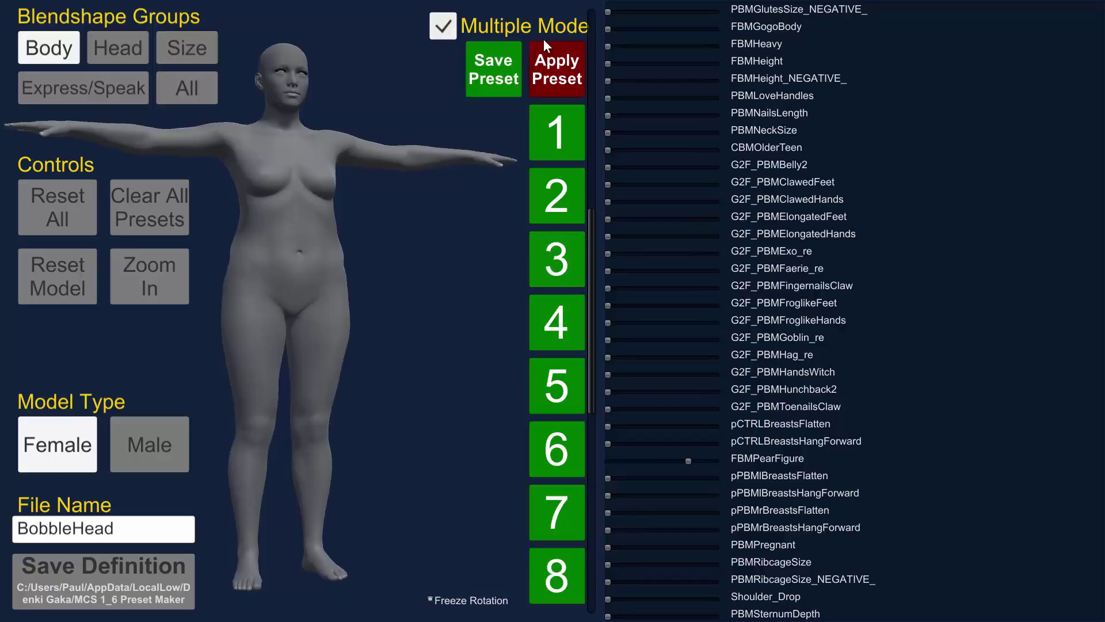
- Switch to applying presets and apply presets 1 through 8 in order to check each saved shape
click(561, 59)
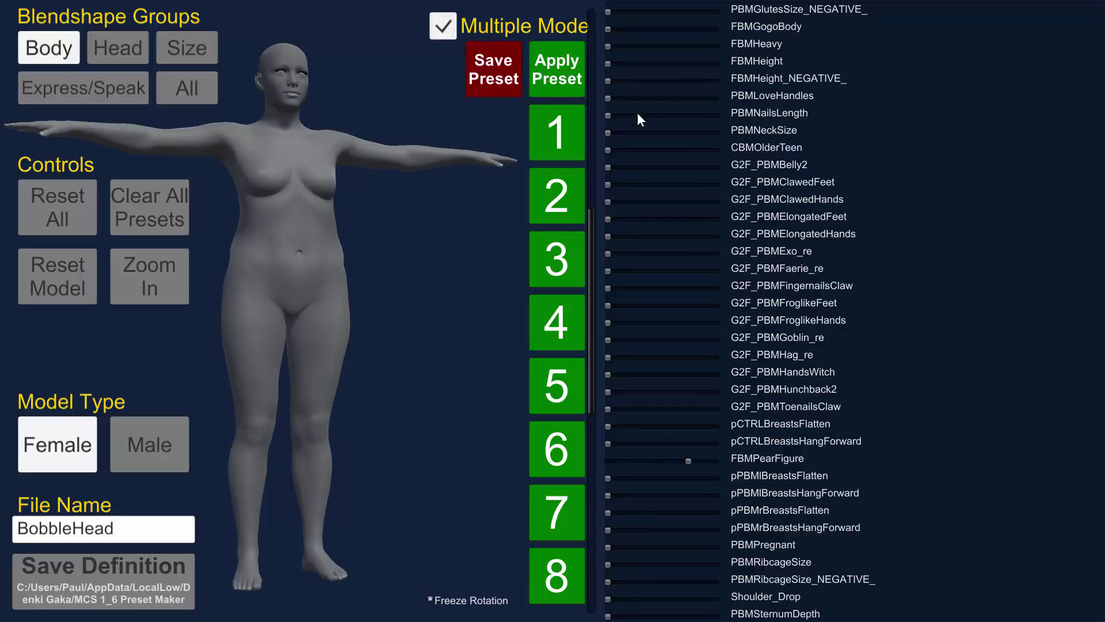
click(551, 138)
click(572, 198)
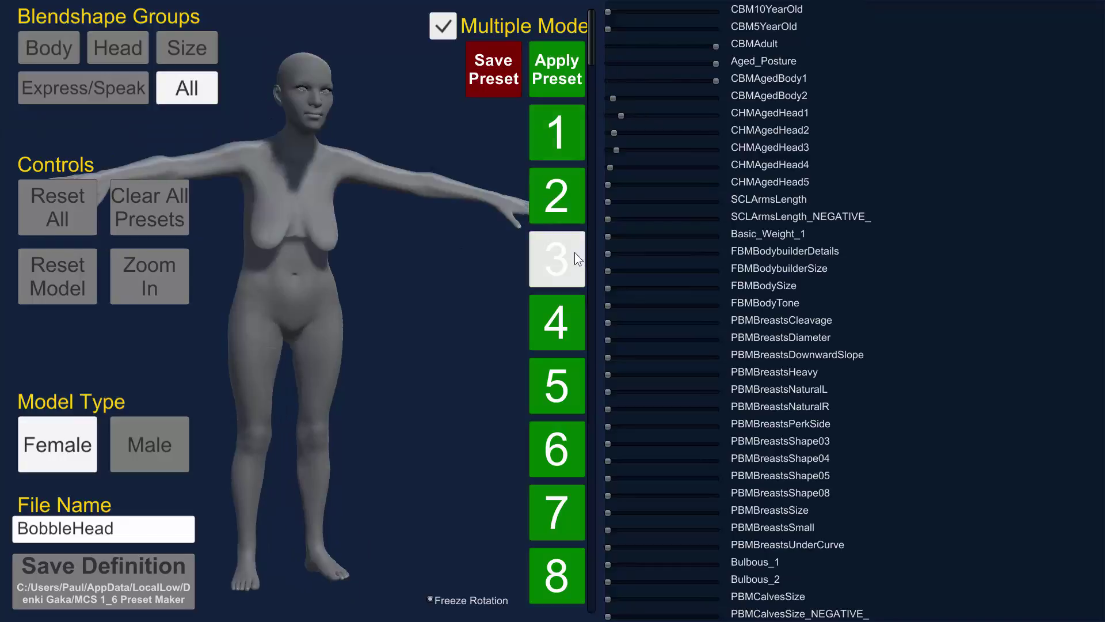
click(554, 266)
click(552, 320)
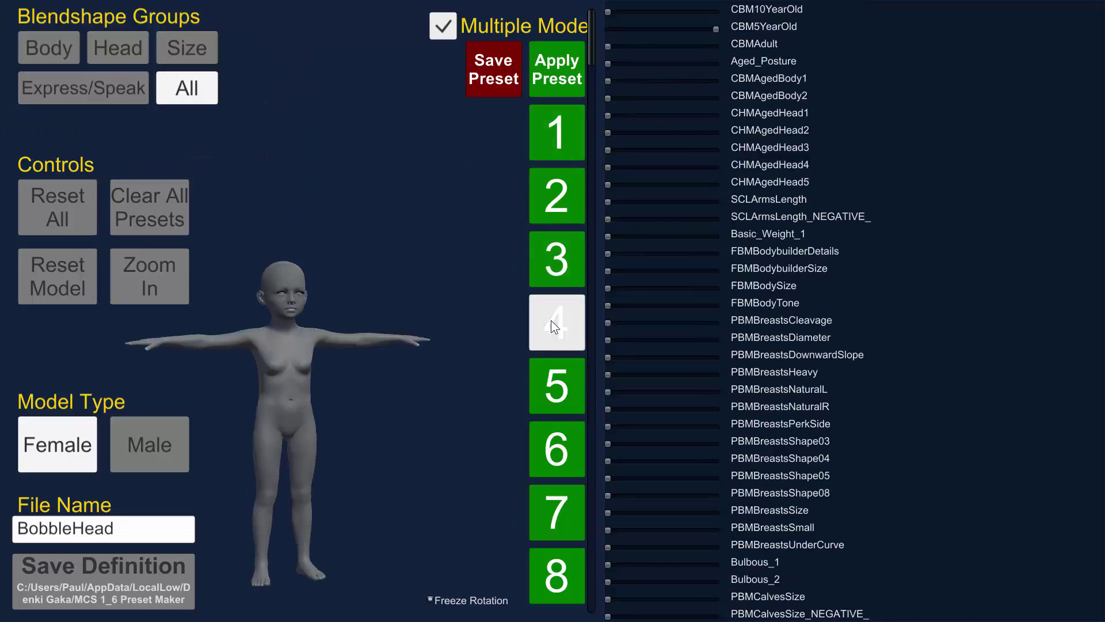
click(554, 376)
click(550, 448)
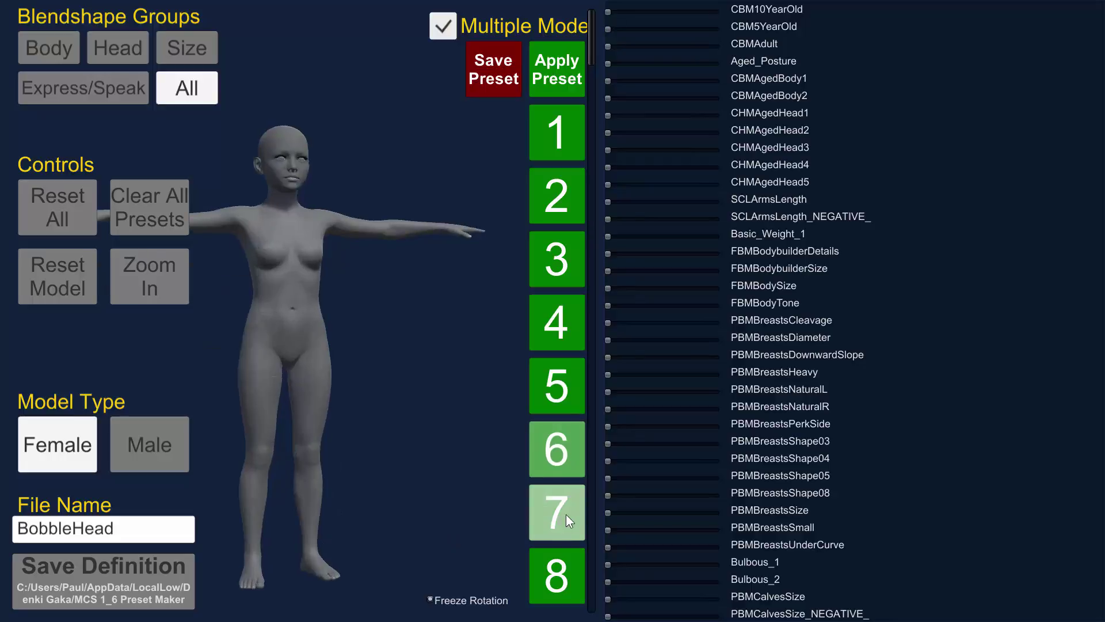
click(566, 515)
click(556, 570)
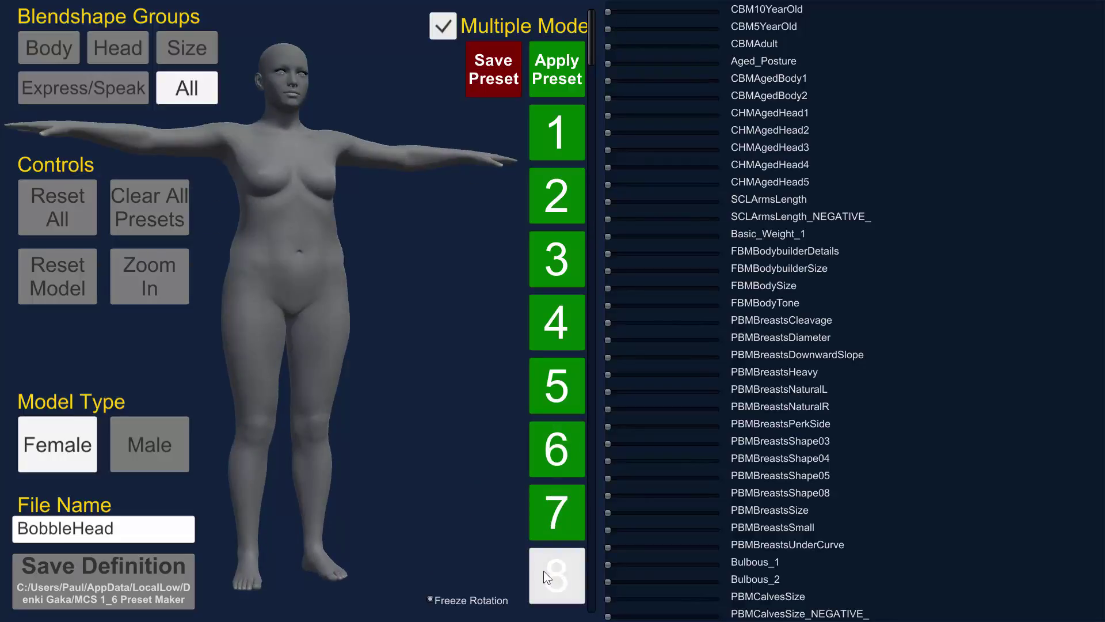
- Change the definition's file name to MultiSave and save the definition
click(79, 525)
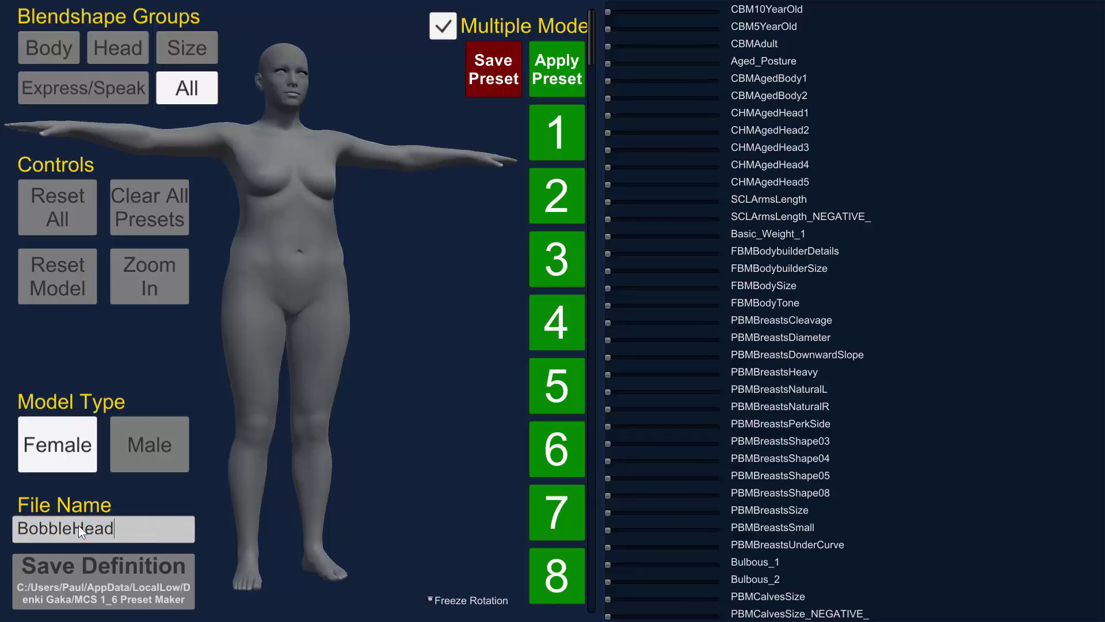
drag(27, 521, 136, 538)
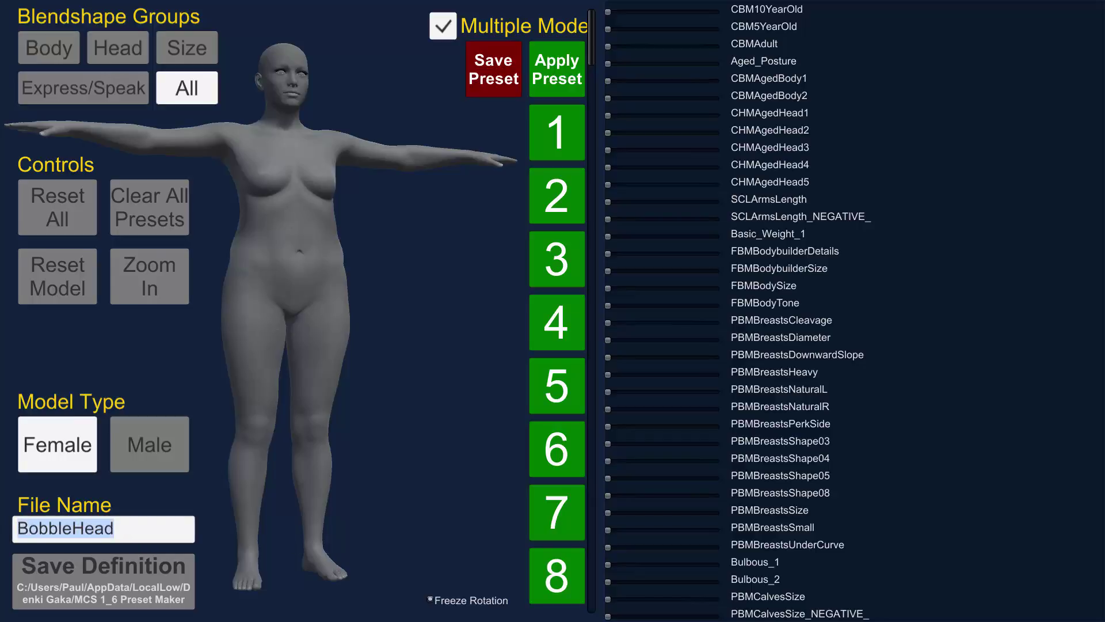
text(Mukti)
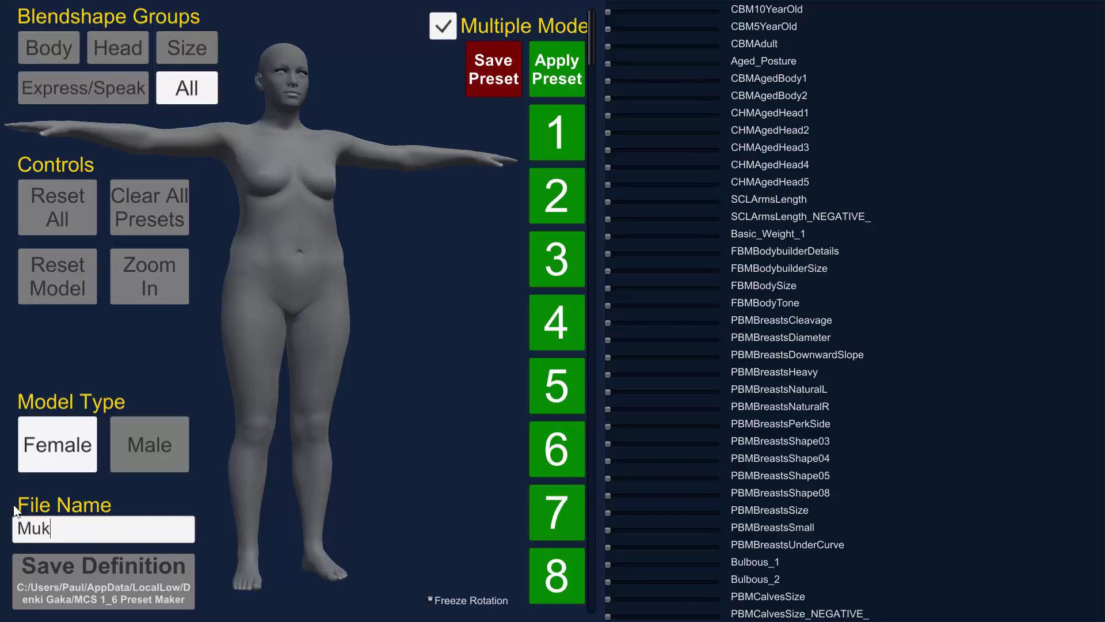
key(BackSpace)
key(BackSpace)
key(BackSpace)
text(ltisa)
key(BackSpace)
key(BackSpace)
text(Save)
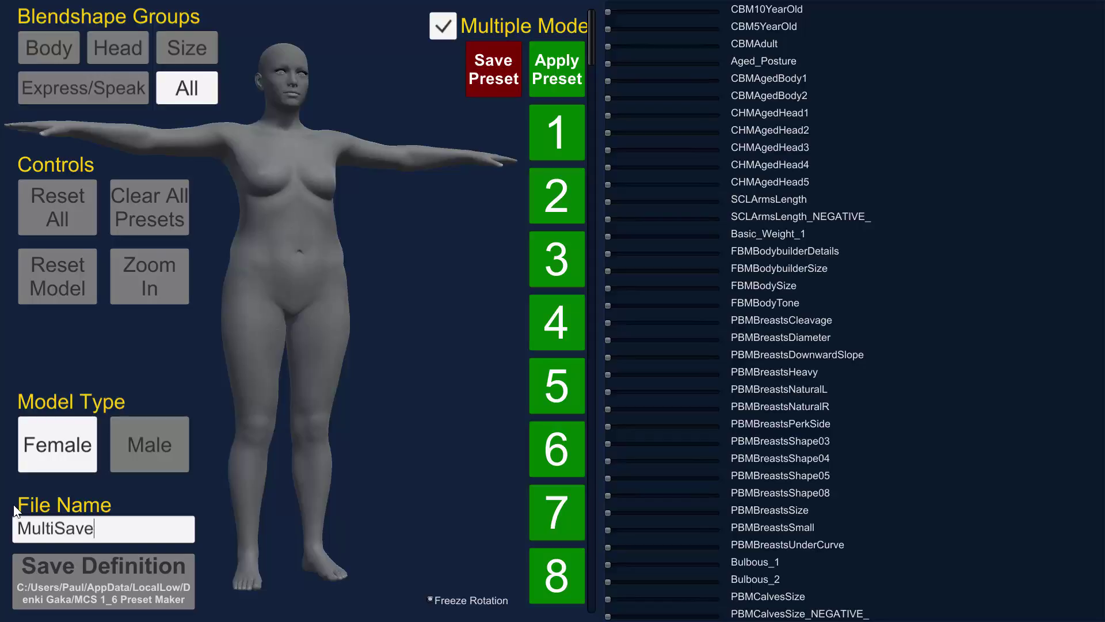
click(123, 601)
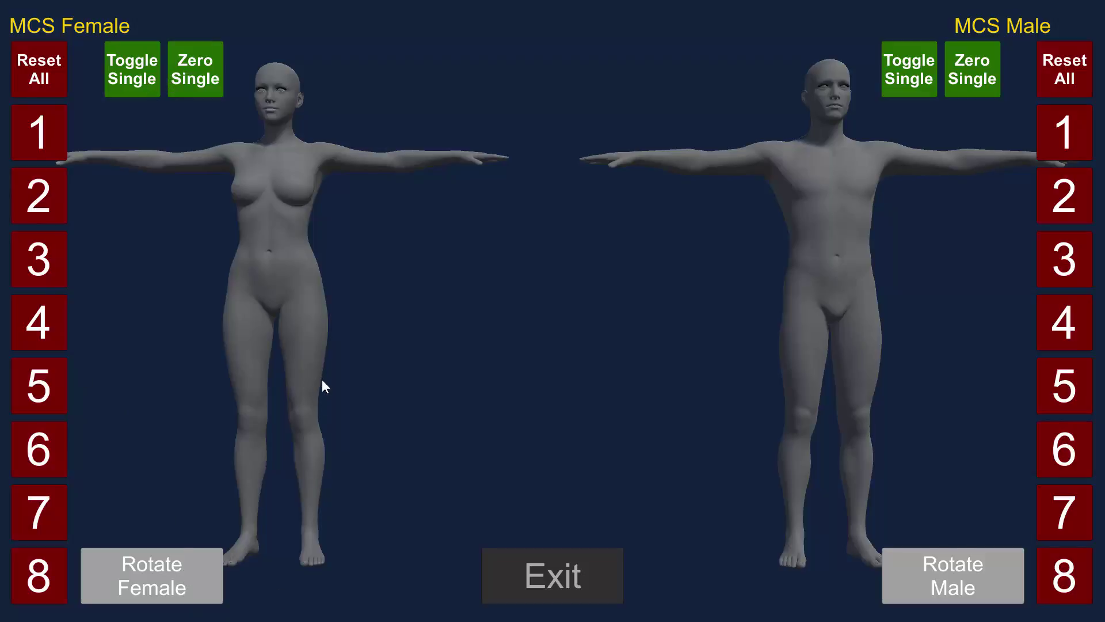
- In the scene with both MCS models, start and stop the female model's rotation and do the same for the male model
click(167, 550)
click(167, 552)
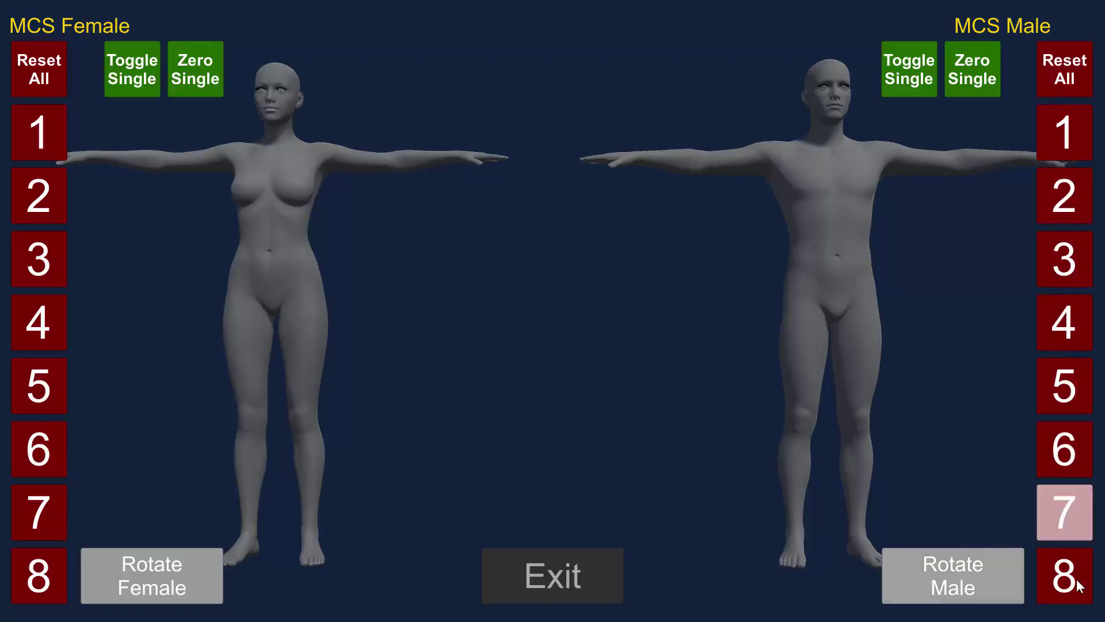
click(961, 583)
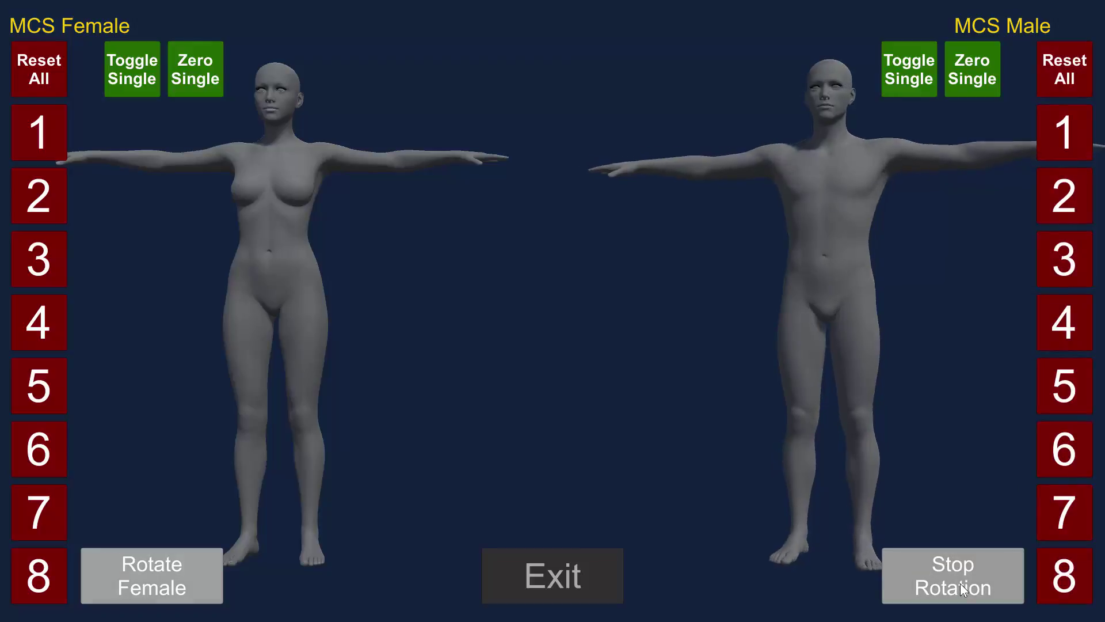
click(960, 583)
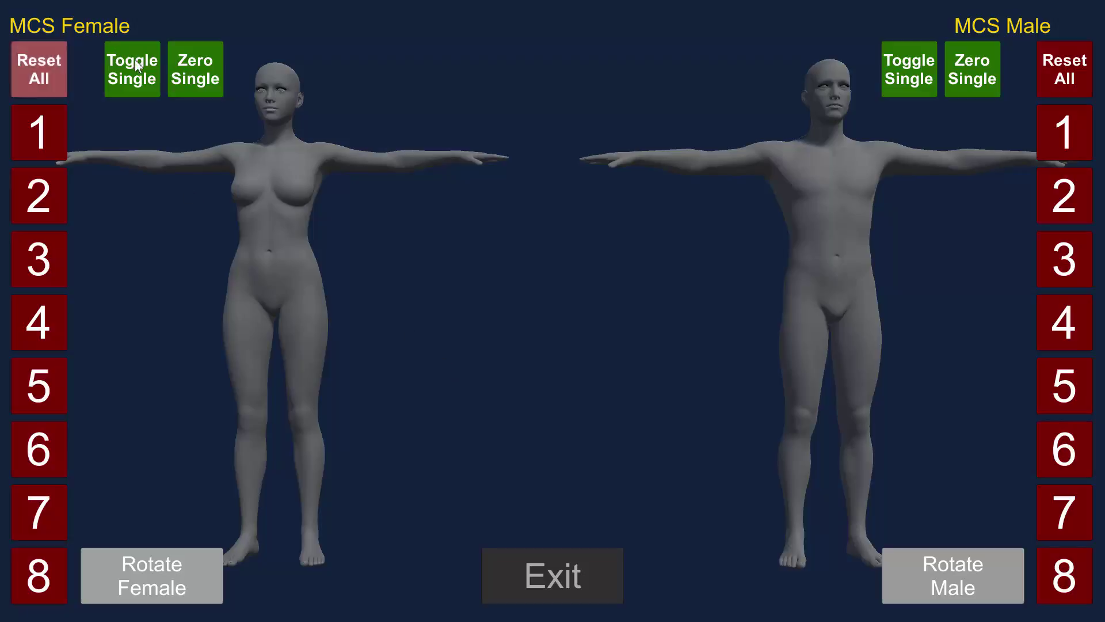
- Preview the single preset on the female model and zero it, repeating the same check on the male model
click(149, 69)
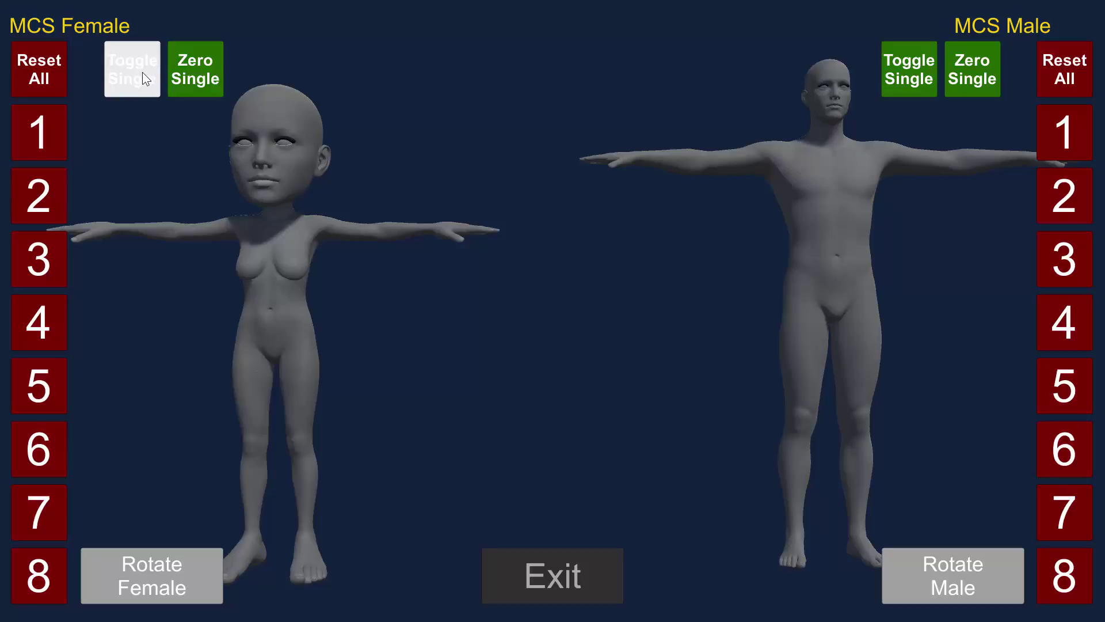
click(197, 75)
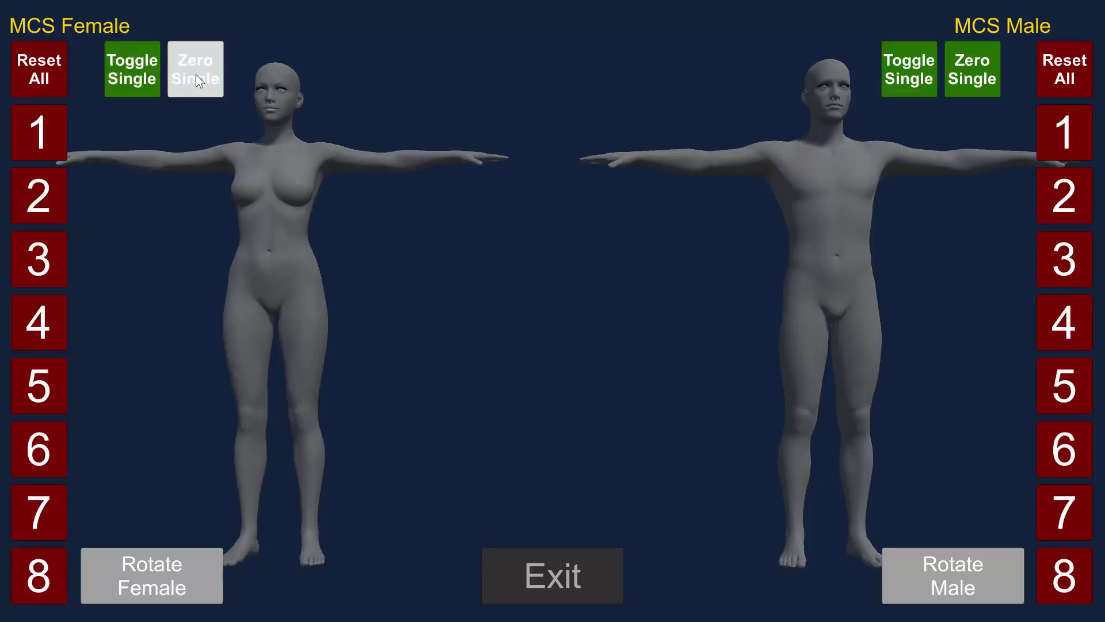
click(914, 68)
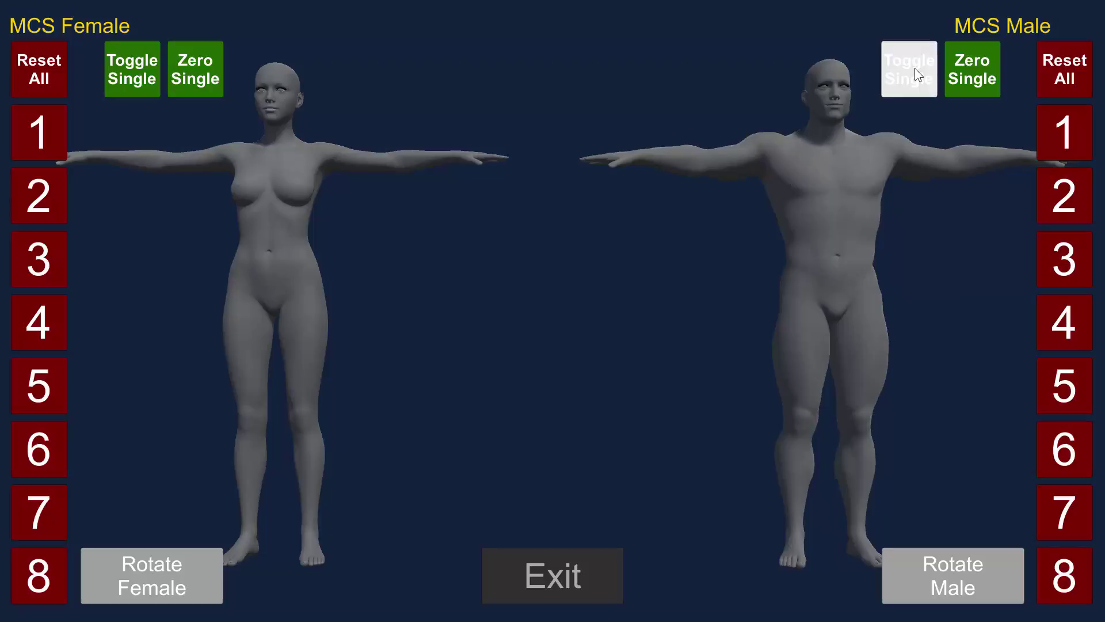
click(987, 62)
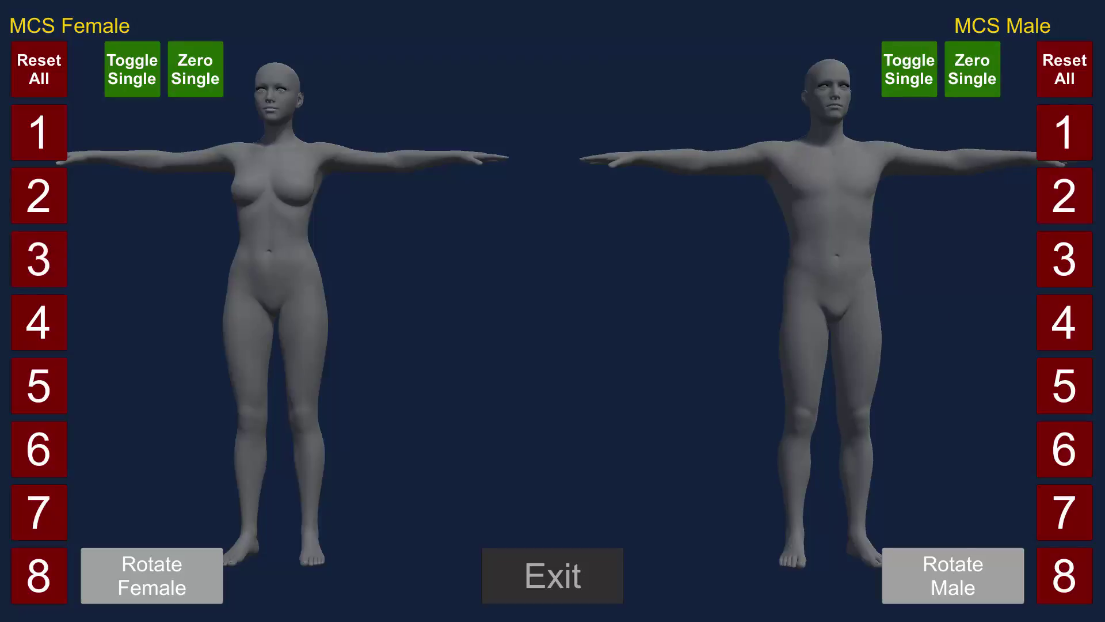
- Preview female presets 1 through 8 in order and reset all blendshapes on the female model
click(41, 140)
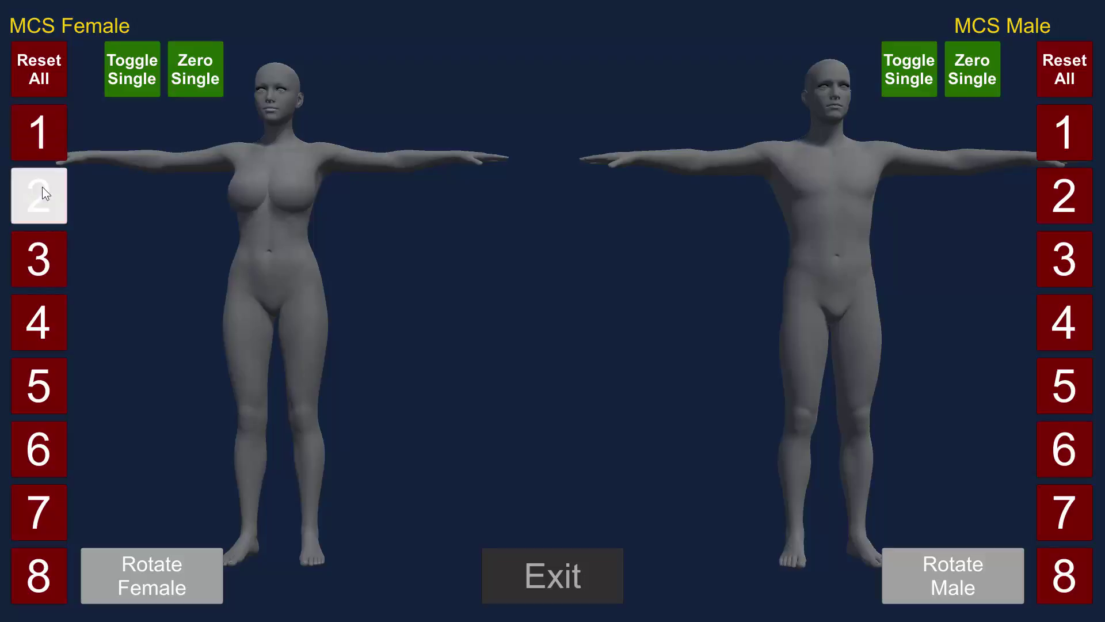
click(33, 208)
click(38, 268)
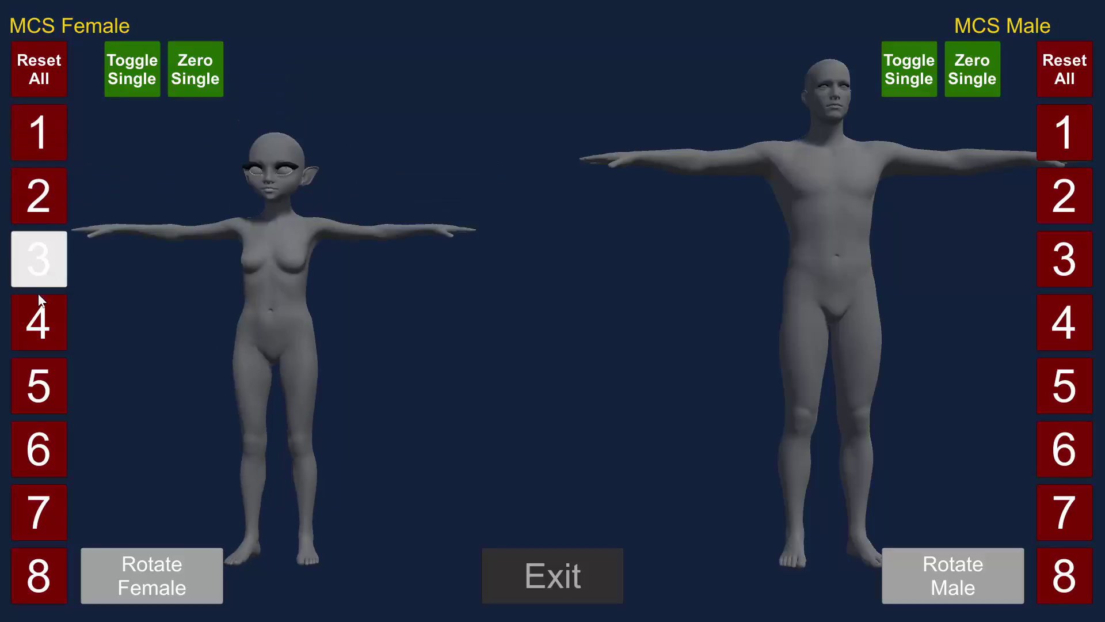
click(41, 331)
click(45, 403)
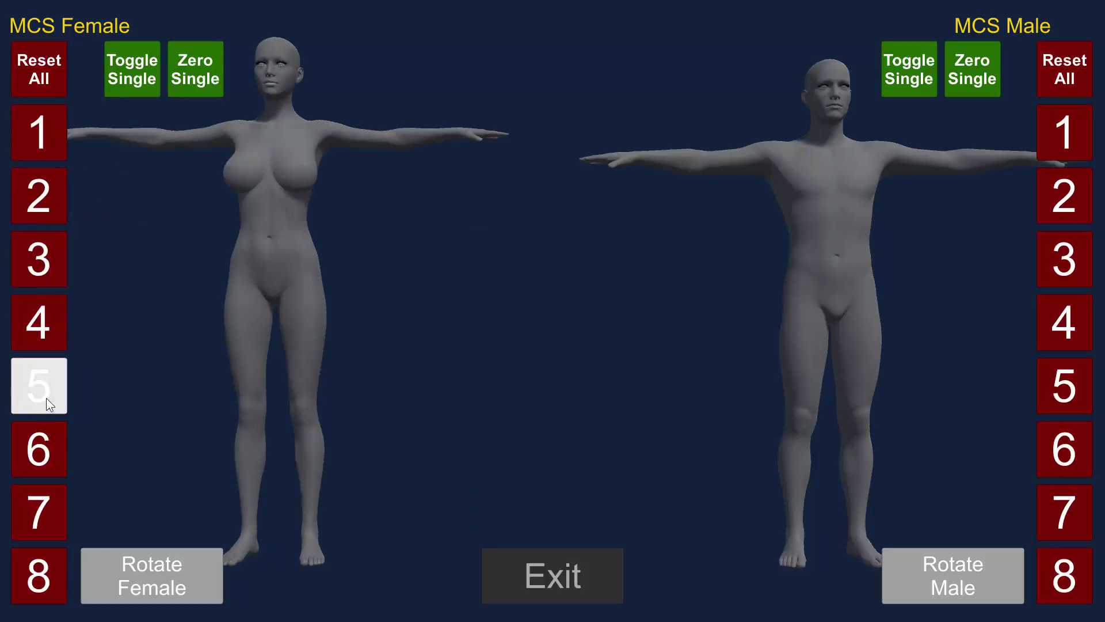
click(49, 445)
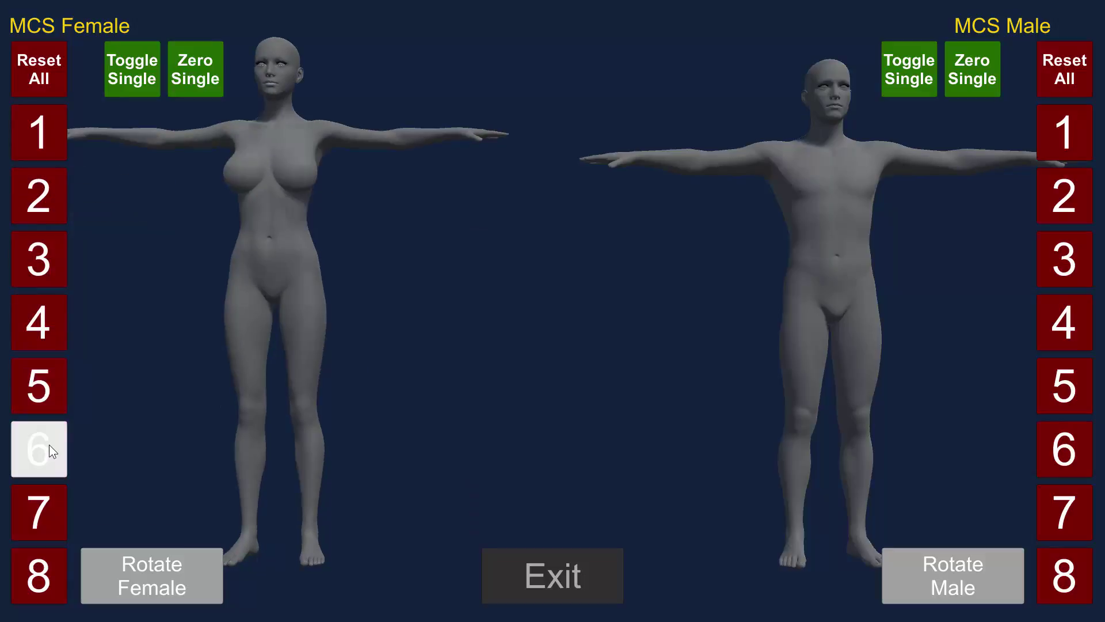
click(36, 528)
click(37, 570)
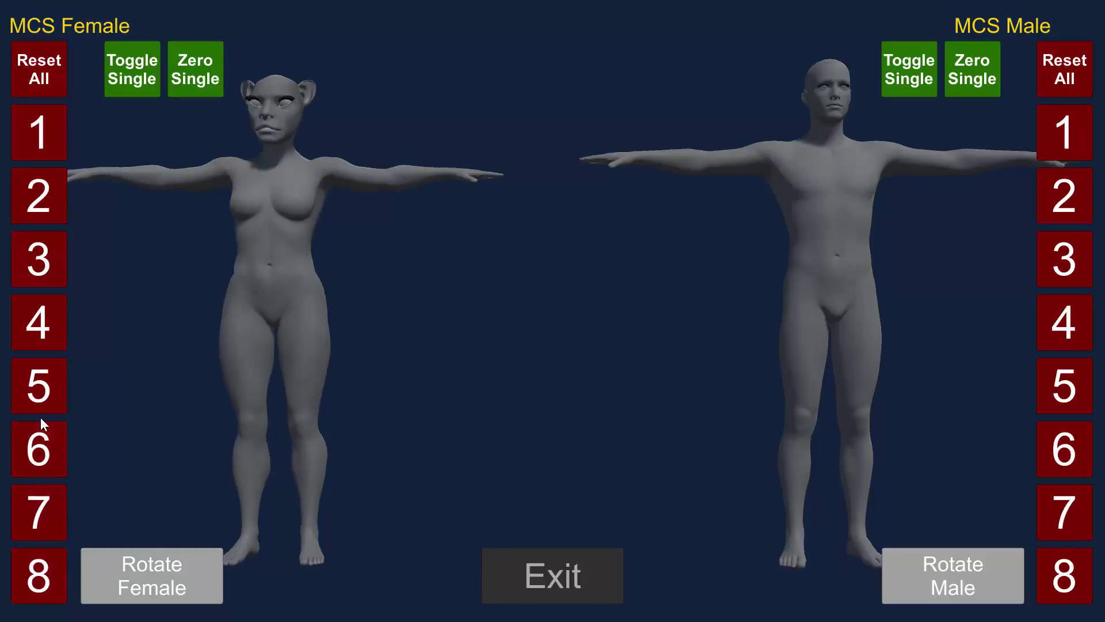
click(36, 66)
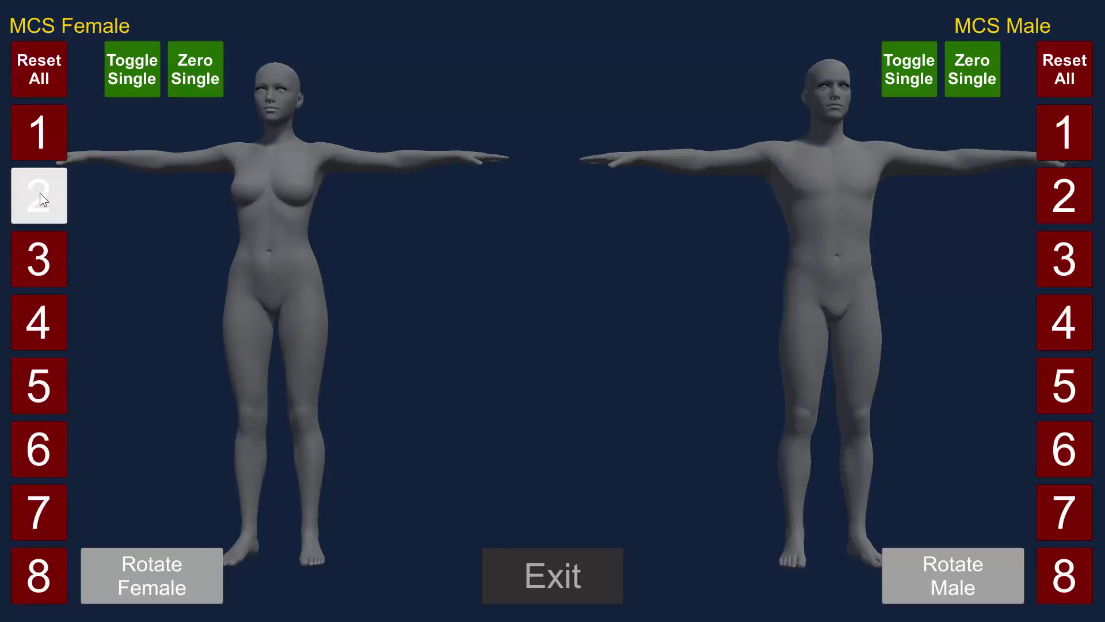
- Apply male presets 1 through 8 in order, leaving preset 8 on the male model
click(1064, 140)
click(1074, 205)
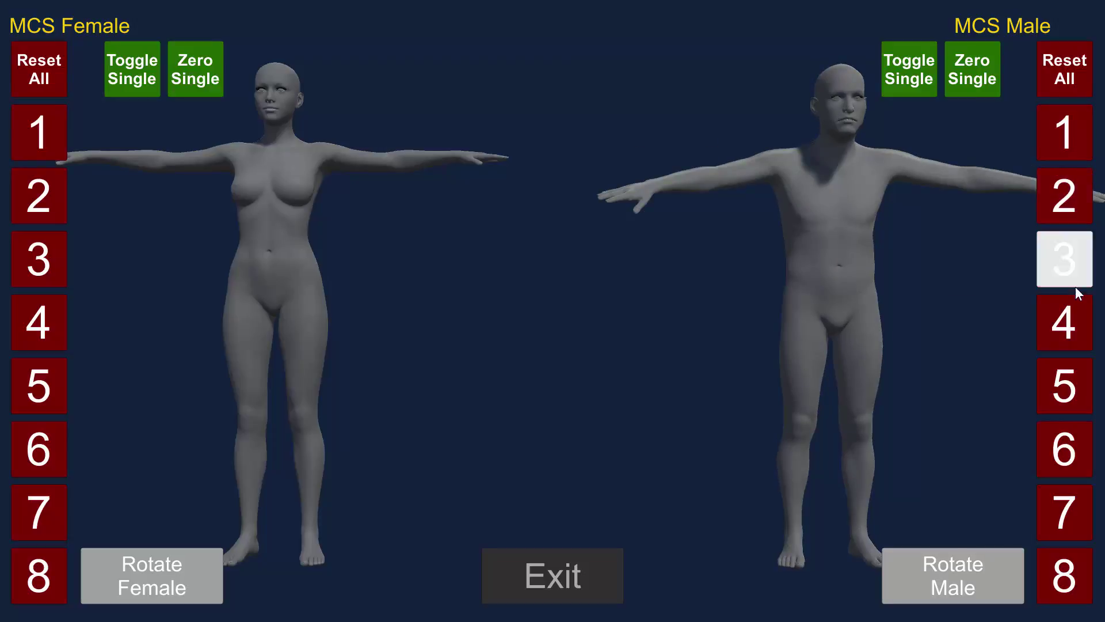
click(1076, 267)
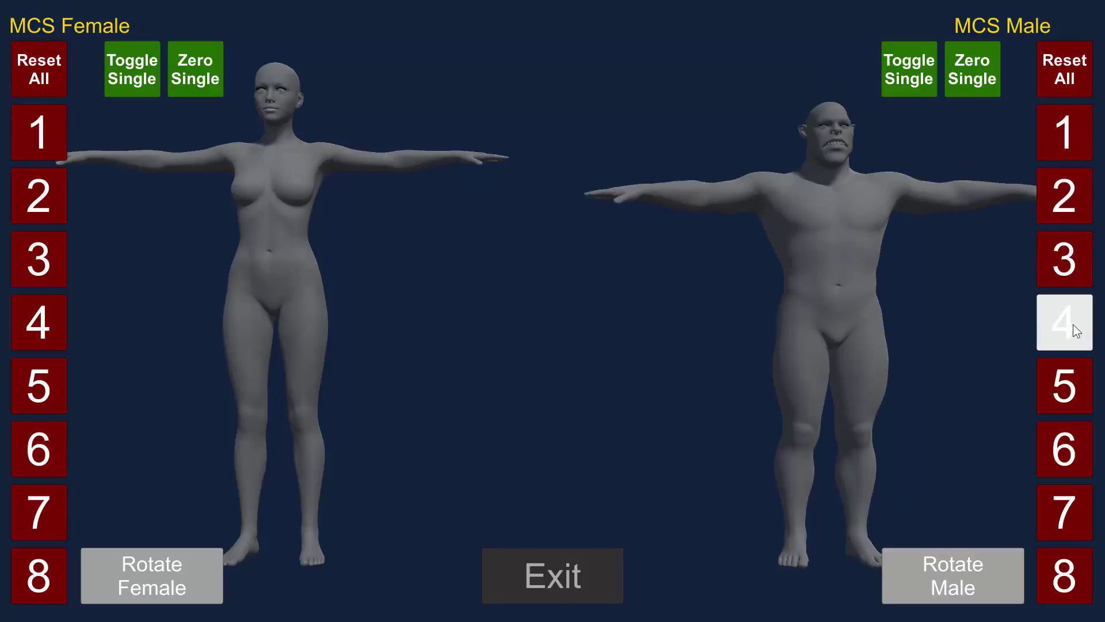
click(1072, 325)
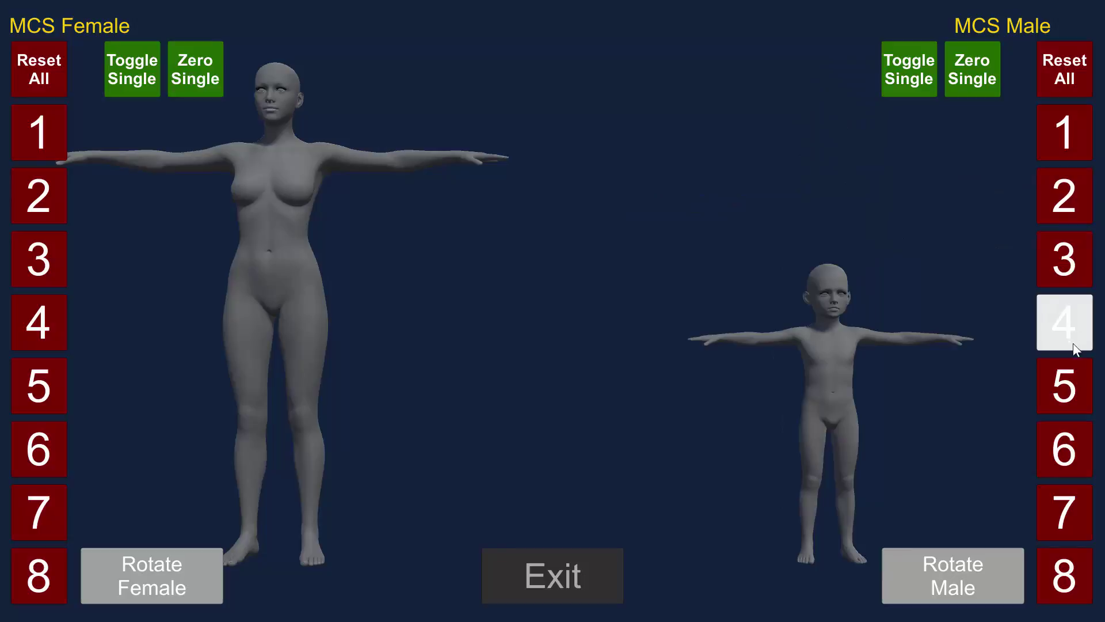
click(1071, 397)
click(1065, 450)
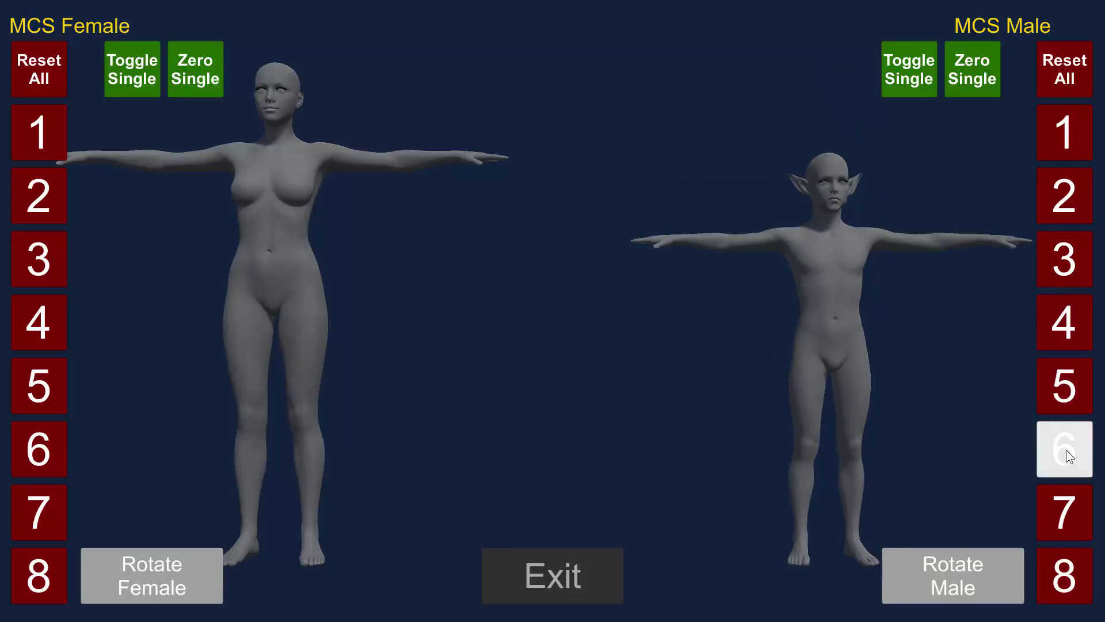
click(1073, 522)
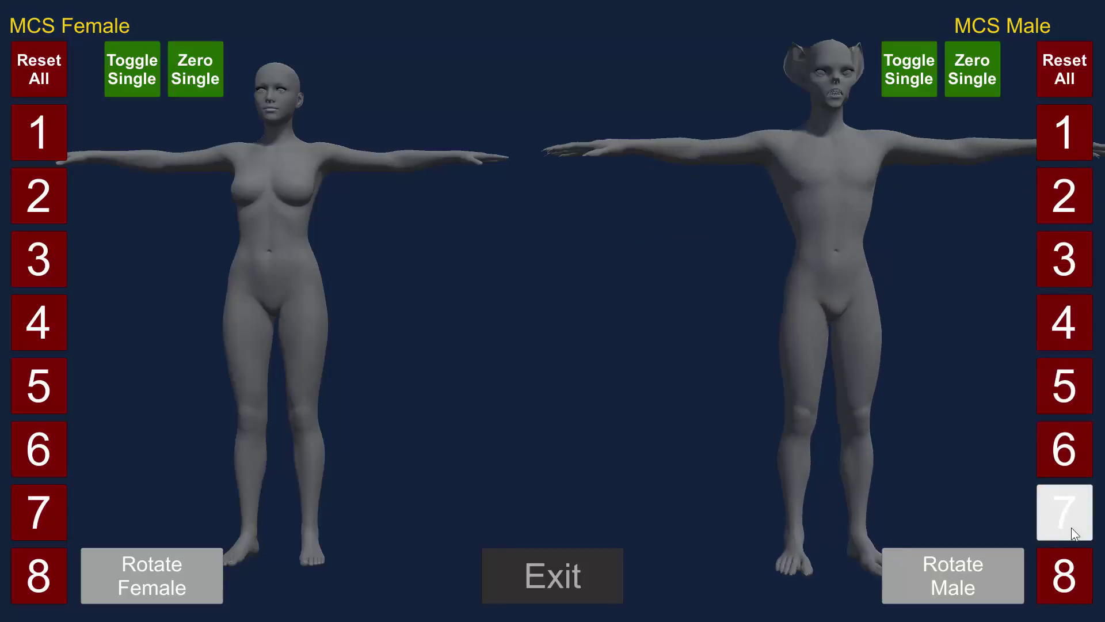
click(1065, 574)
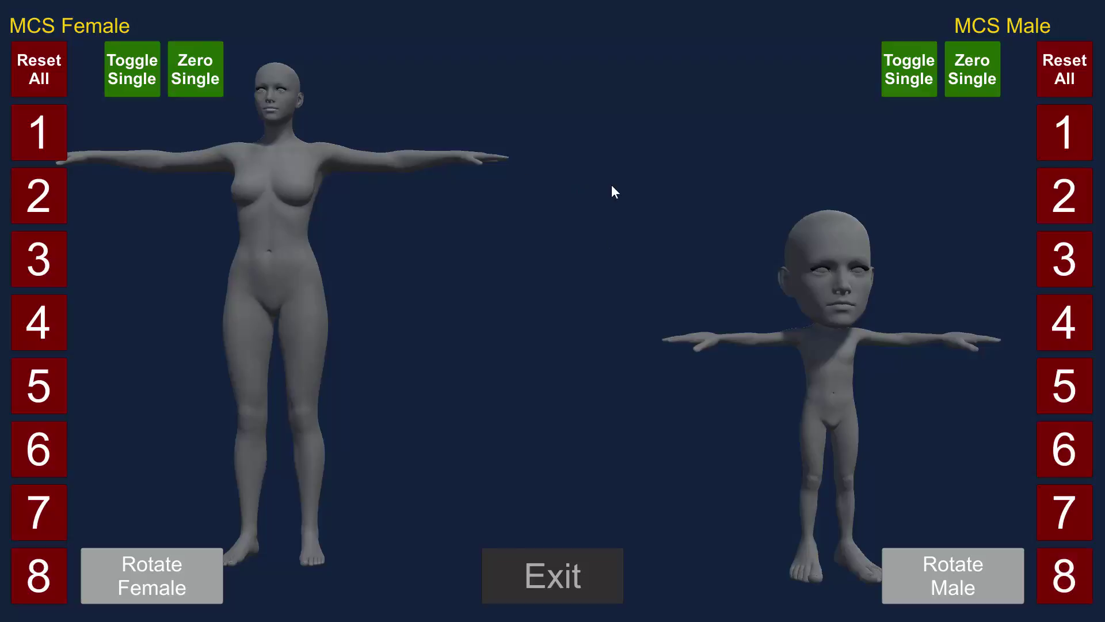
- Apply preset 8 to the female model, and toggle and zero the single preset on top of it twice
click(27, 578)
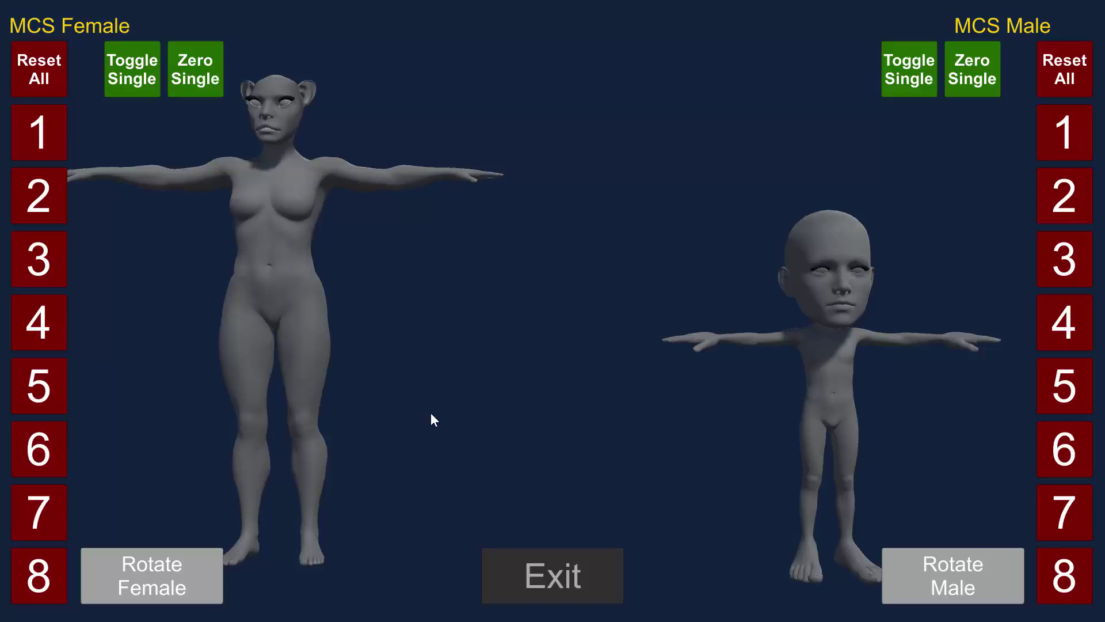
click(136, 70)
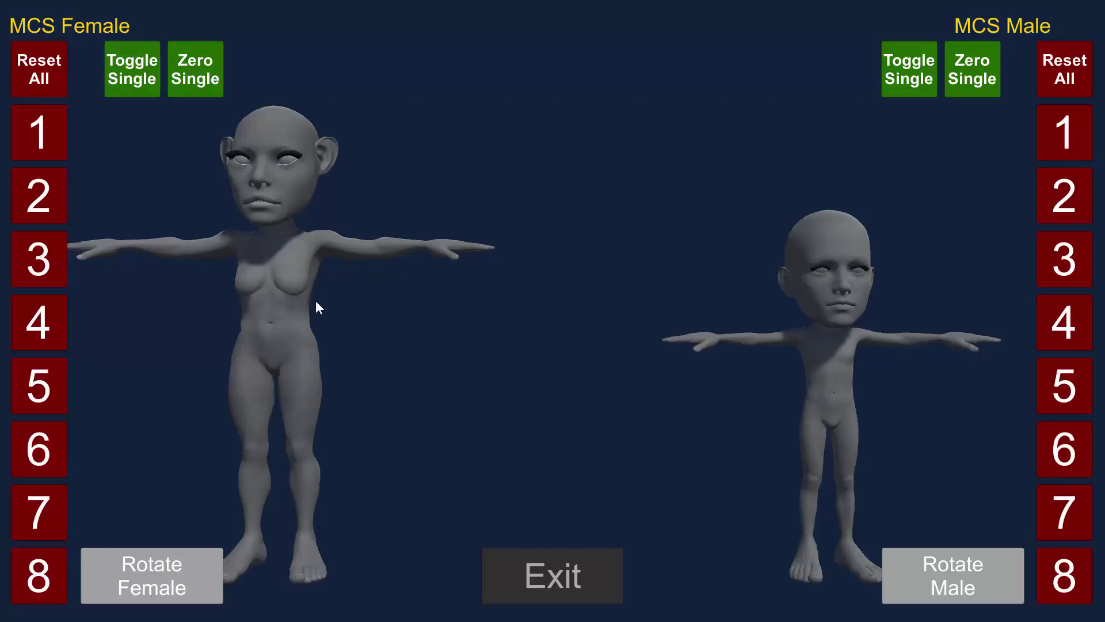
click(180, 75)
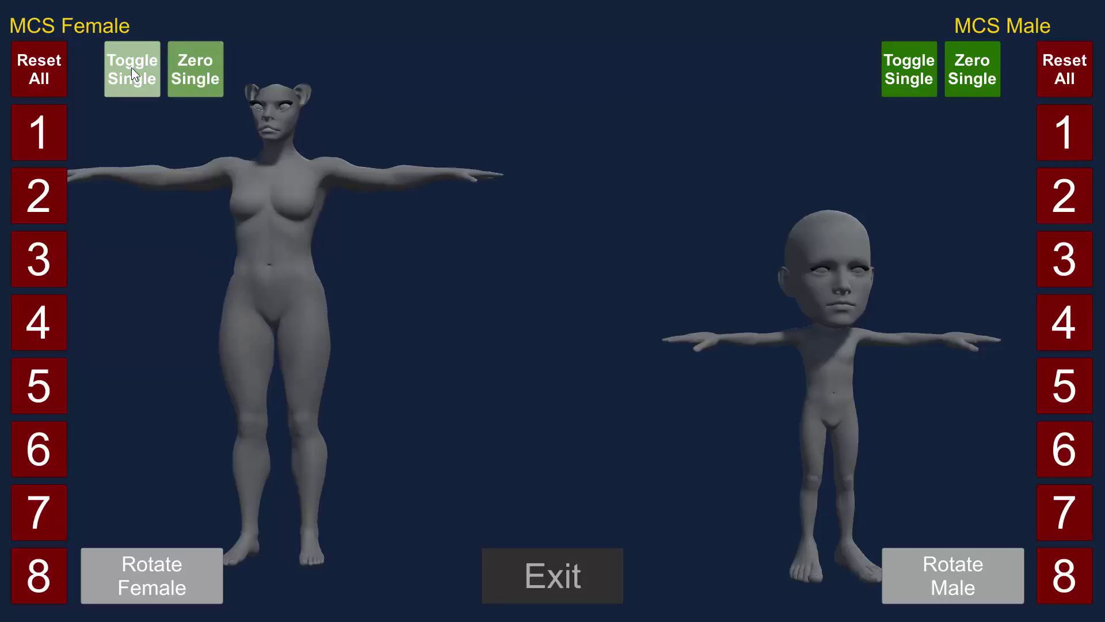
click(126, 67)
click(201, 71)
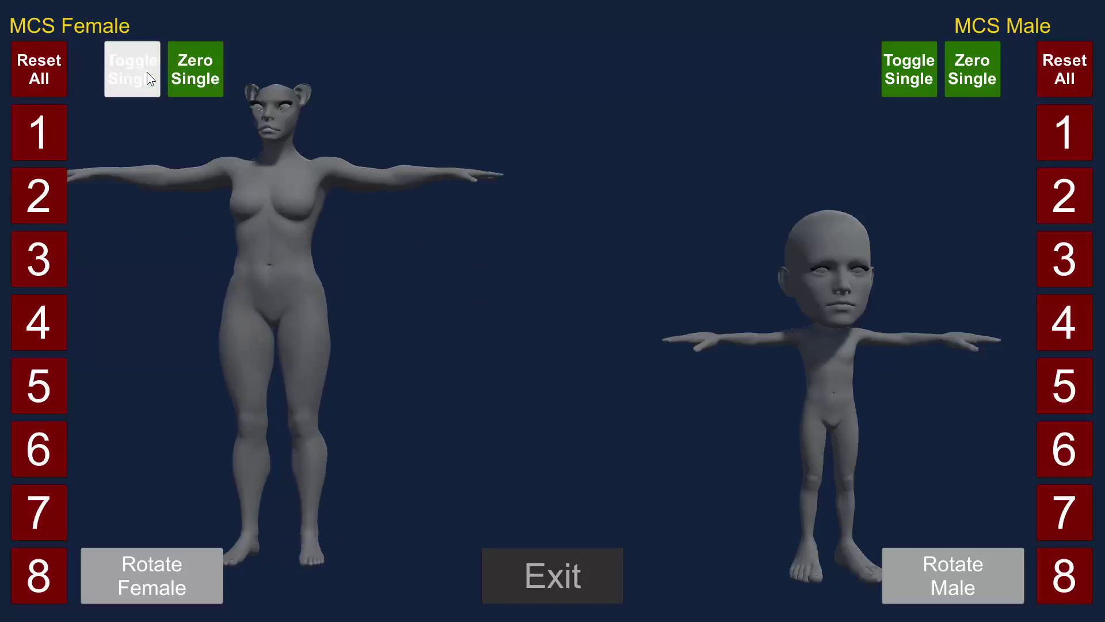
- Toggle and zero the single preset on the female model, and check it twice over preset 8 on the male model, restoring preset 8
click(147, 71)
click(201, 72)
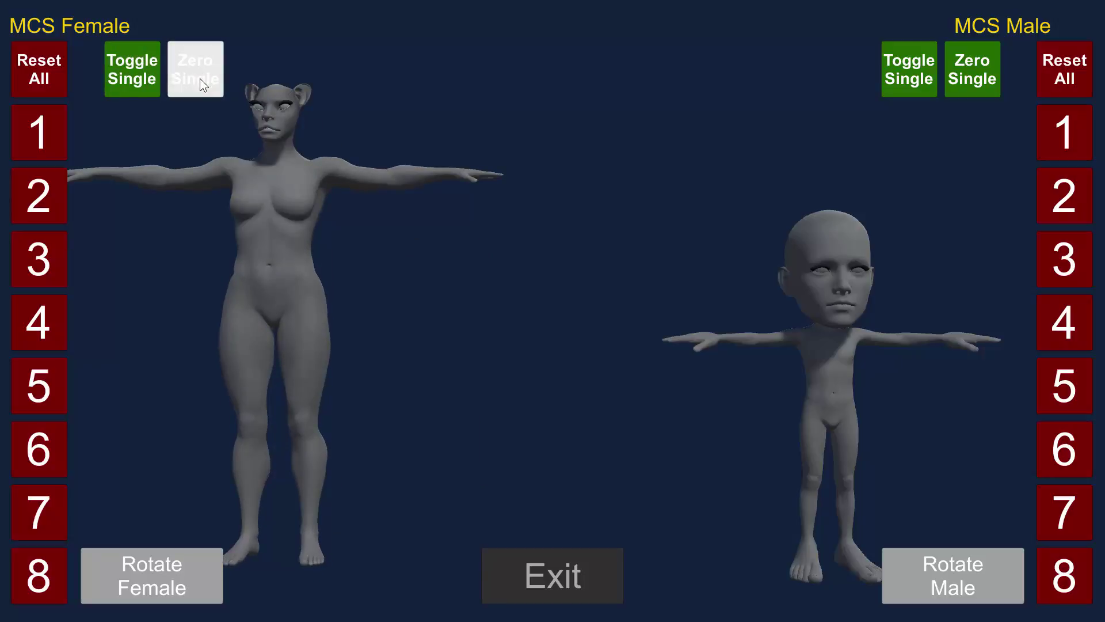
click(1059, 573)
click(1046, 597)
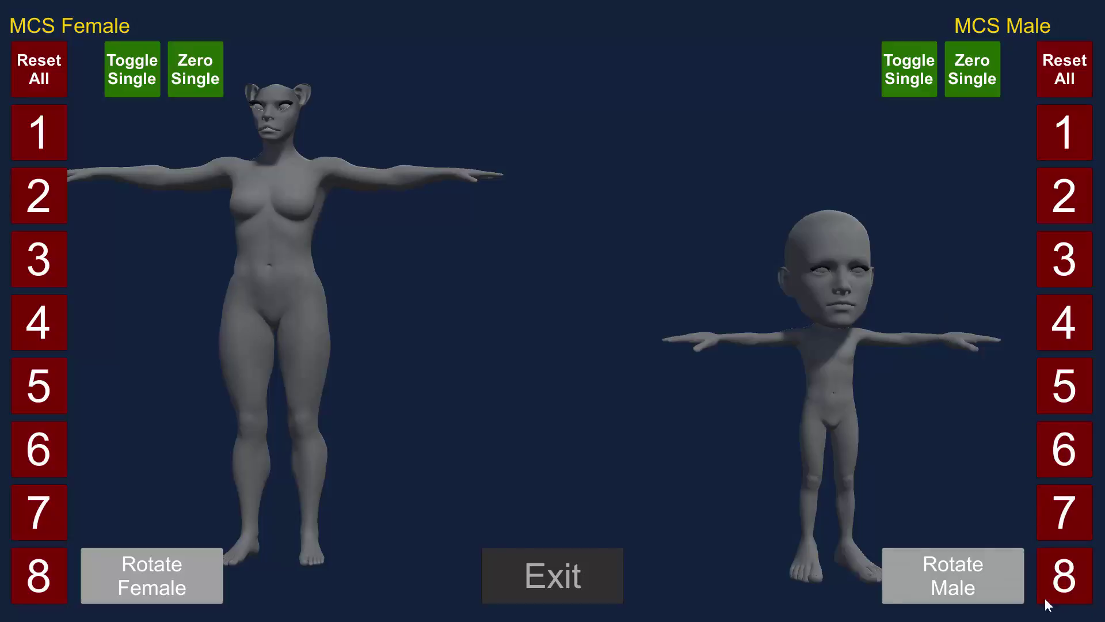
click(915, 66)
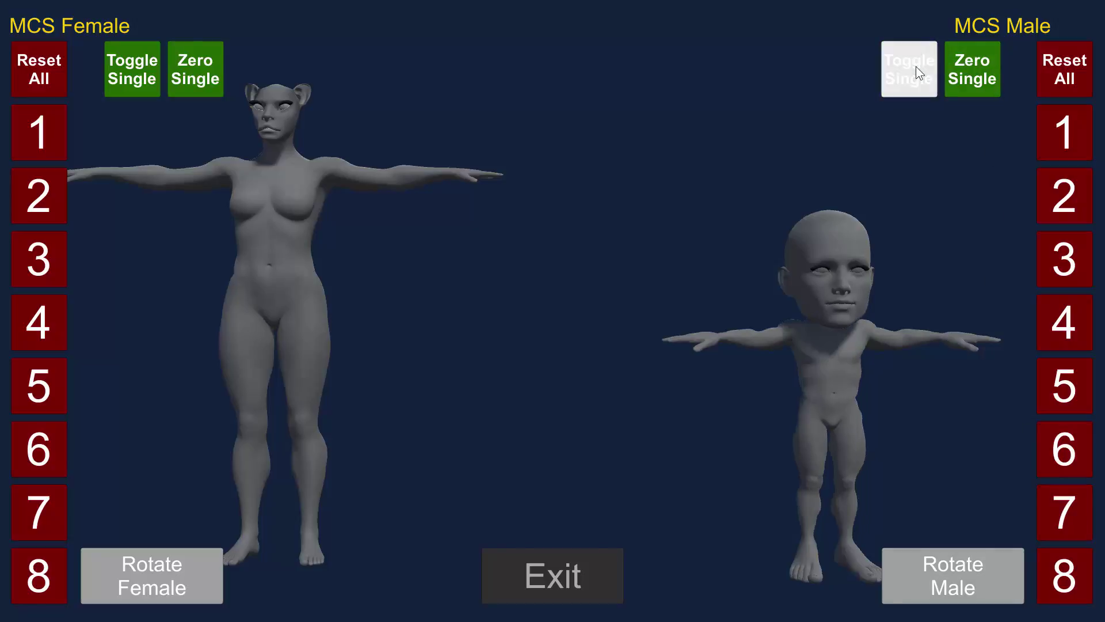
click(954, 60)
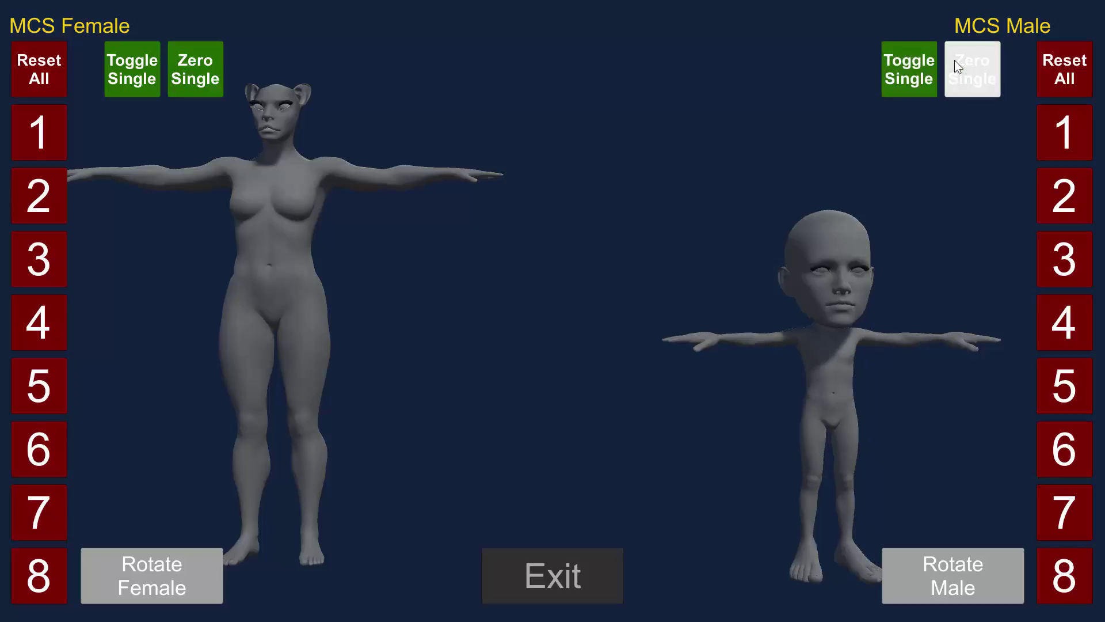
click(909, 63)
click(953, 63)
click(1071, 590)
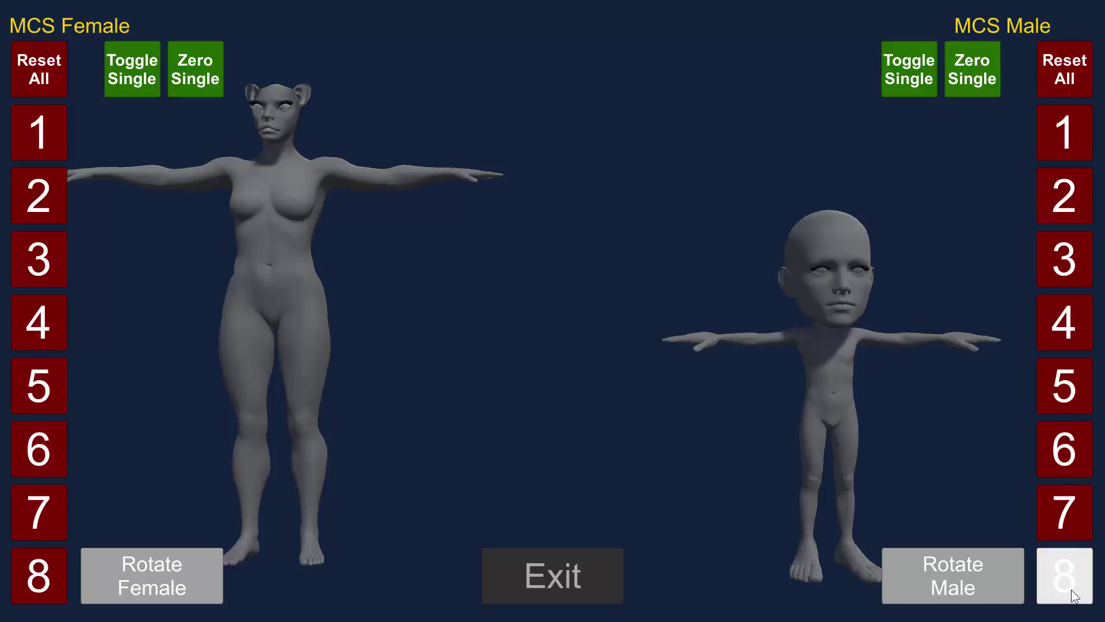
- Apply preset 4 and preset 3 in turn to the male model, toggling and zeroing the single preset over each one
click(1066, 326)
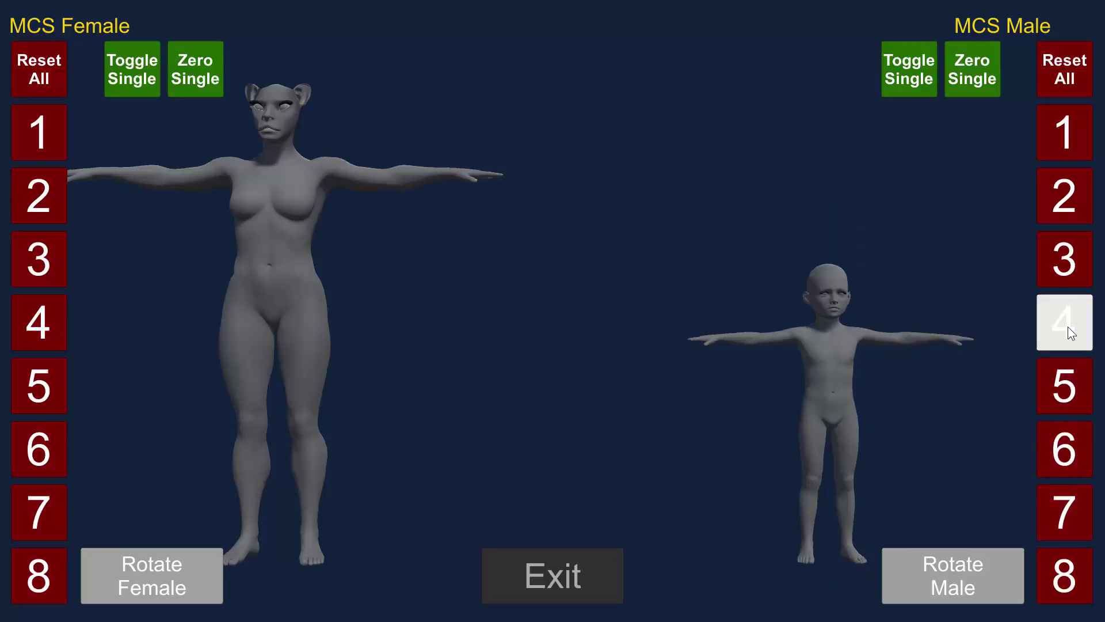
click(922, 79)
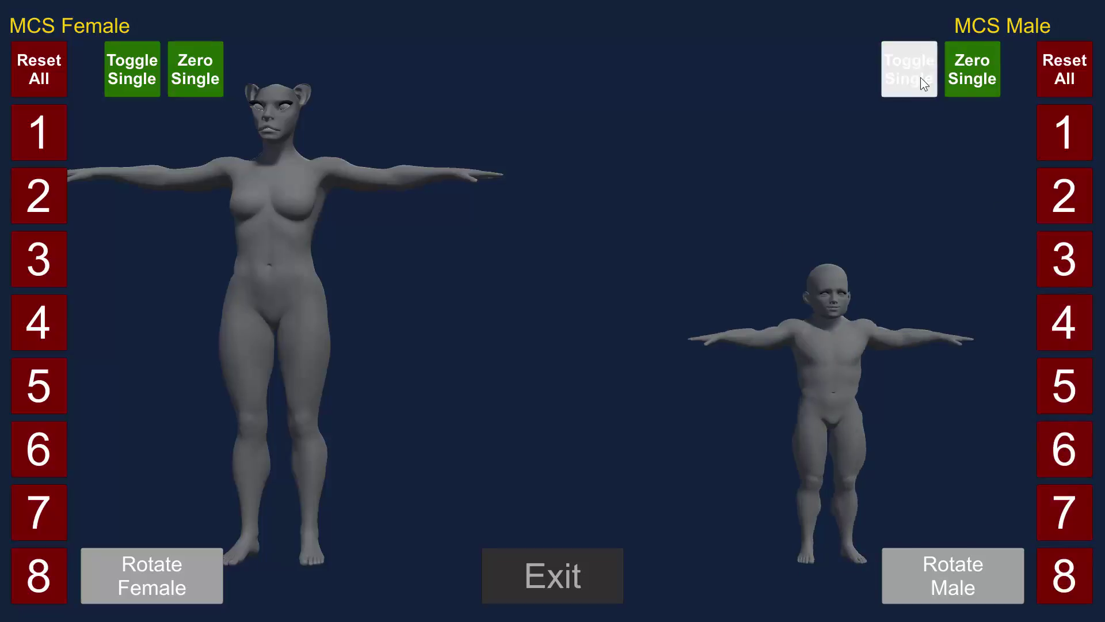
click(971, 72)
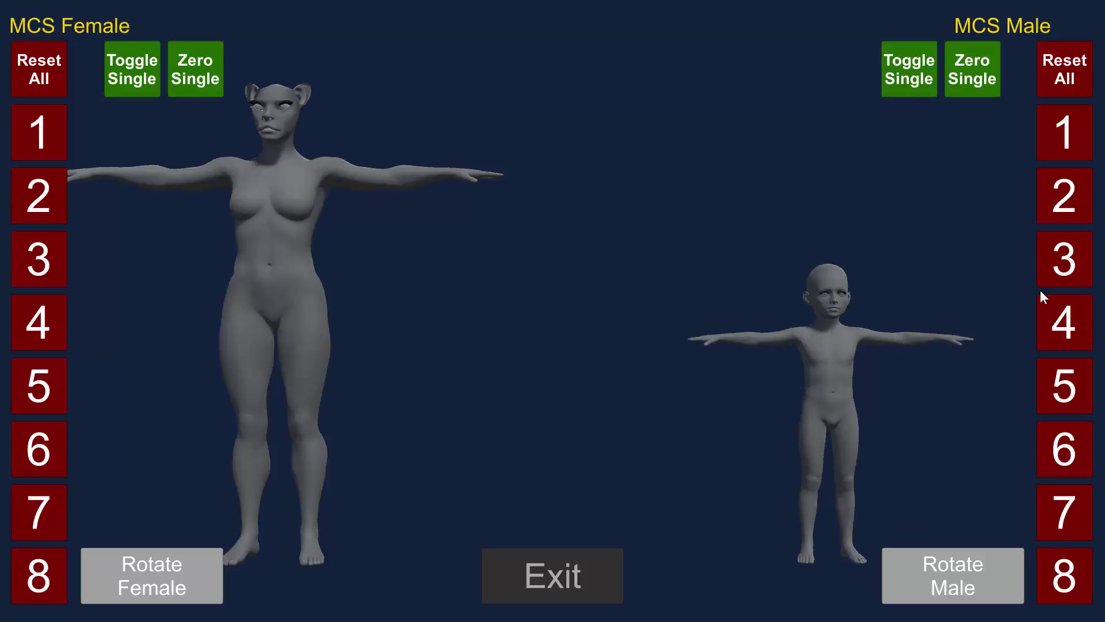
click(1090, 277)
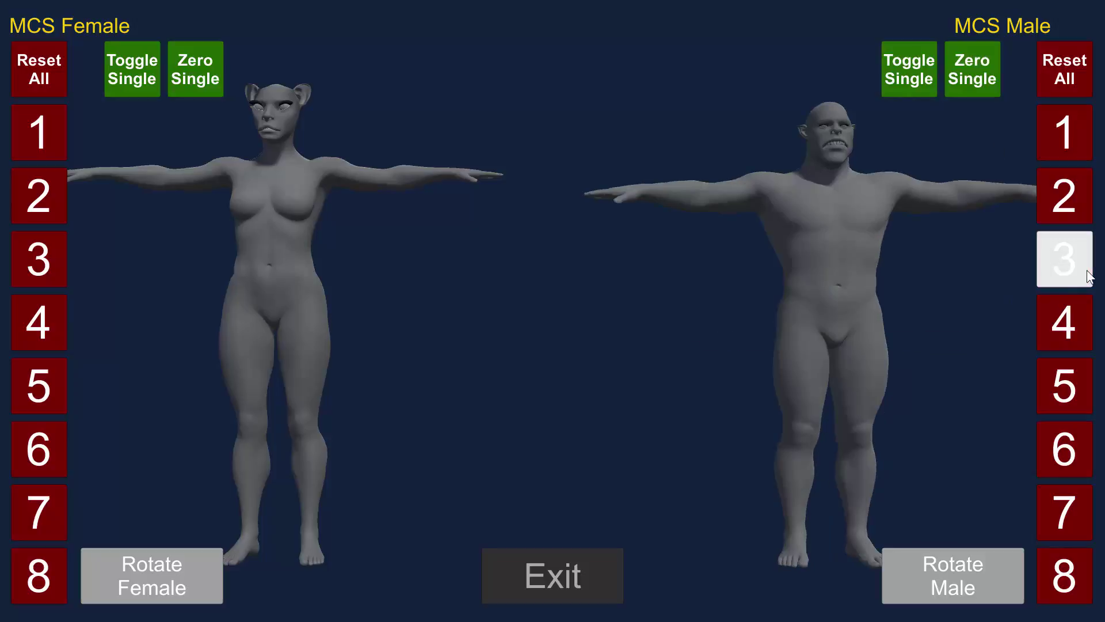
click(916, 77)
click(964, 72)
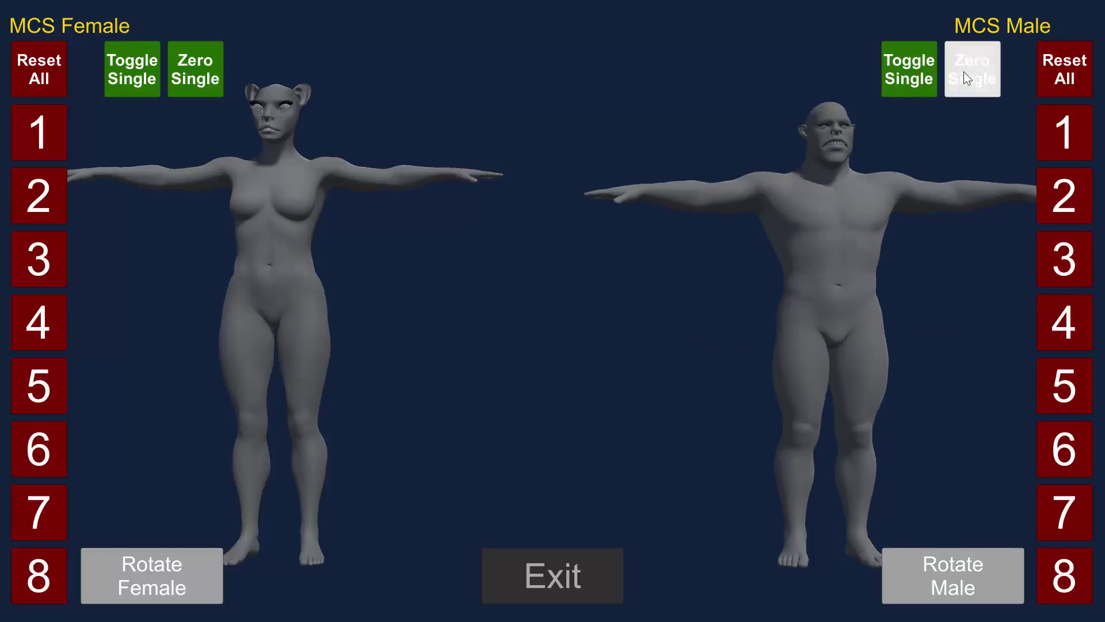
- Apply preset 3 to the female model, and toggle and zero the single preset on top of it
click(57, 250)
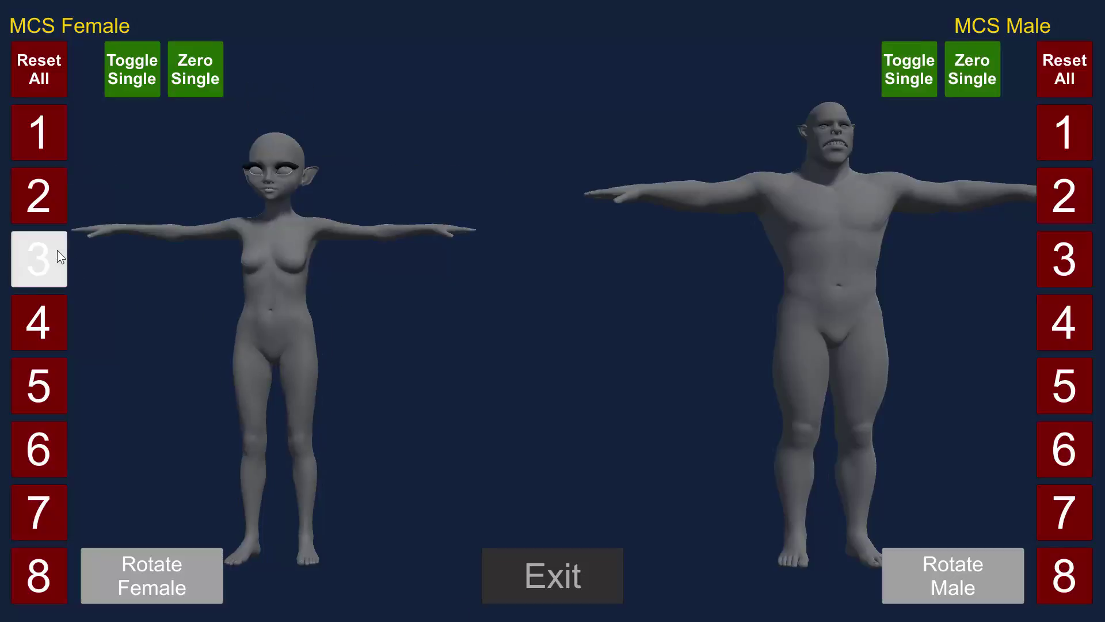
click(145, 70)
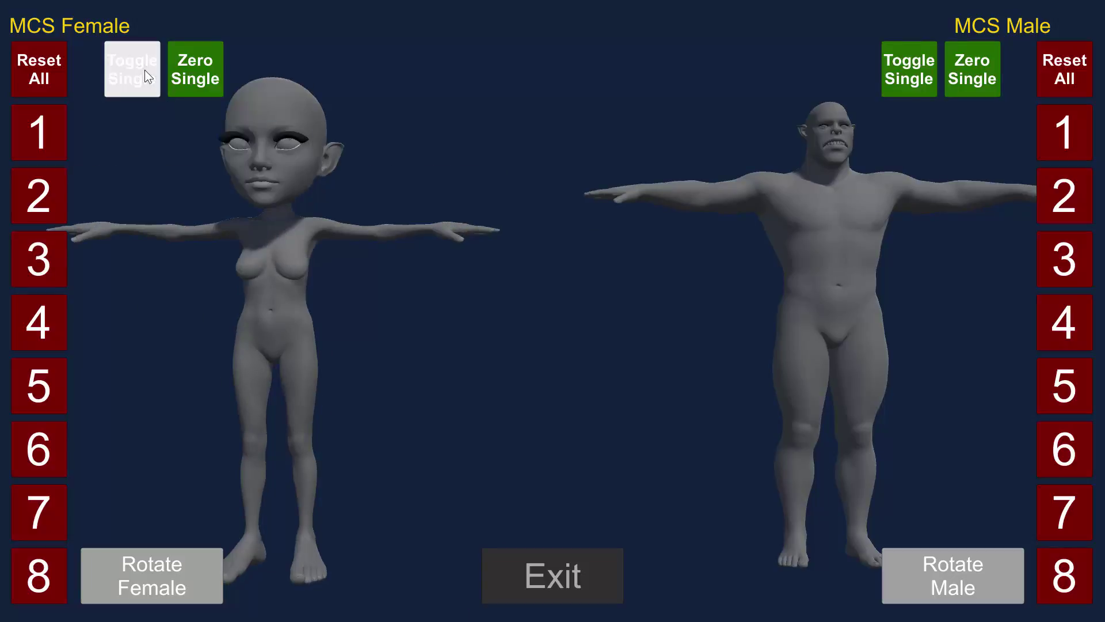
click(205, 66)
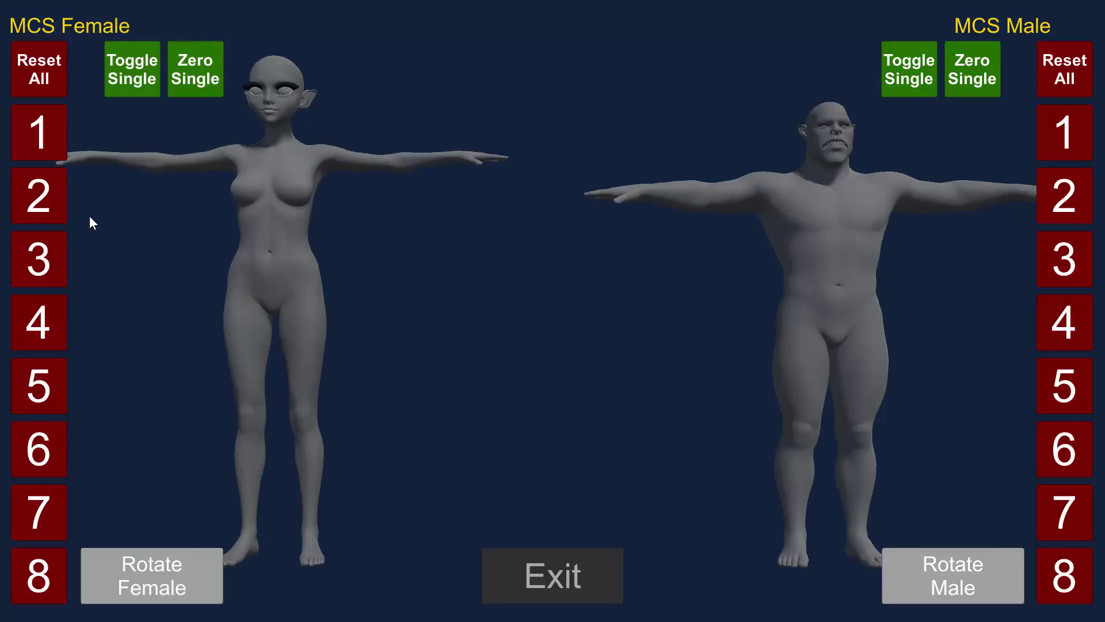
- Restore preset 3 on the female model and repeat the toggle and zero check of the single preset
click(48, 259)
click(50, 199)
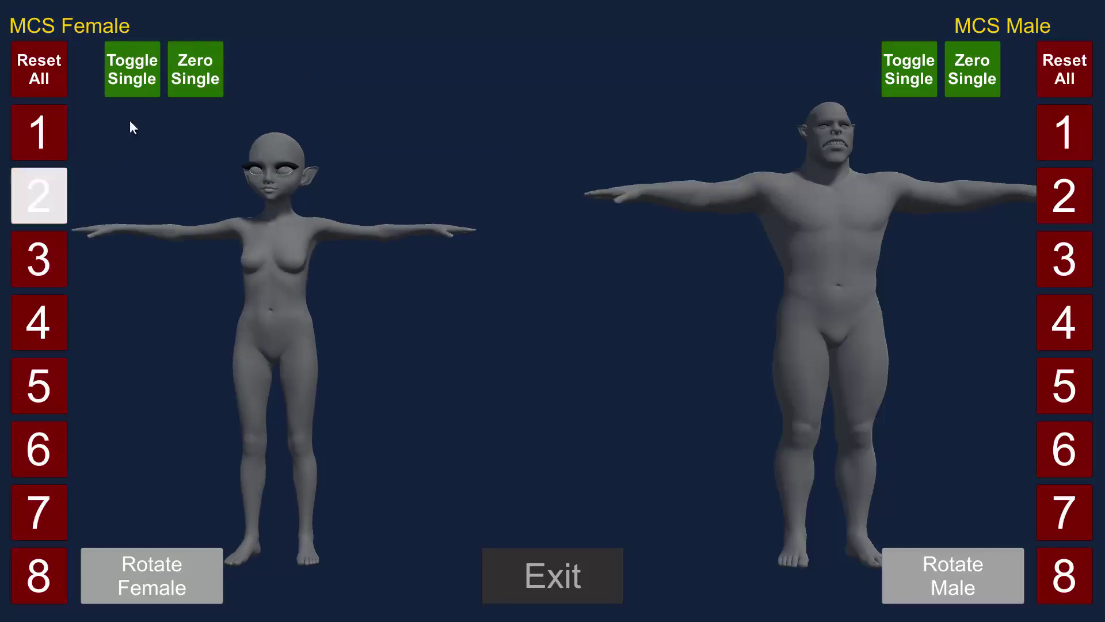
click(124, 91)
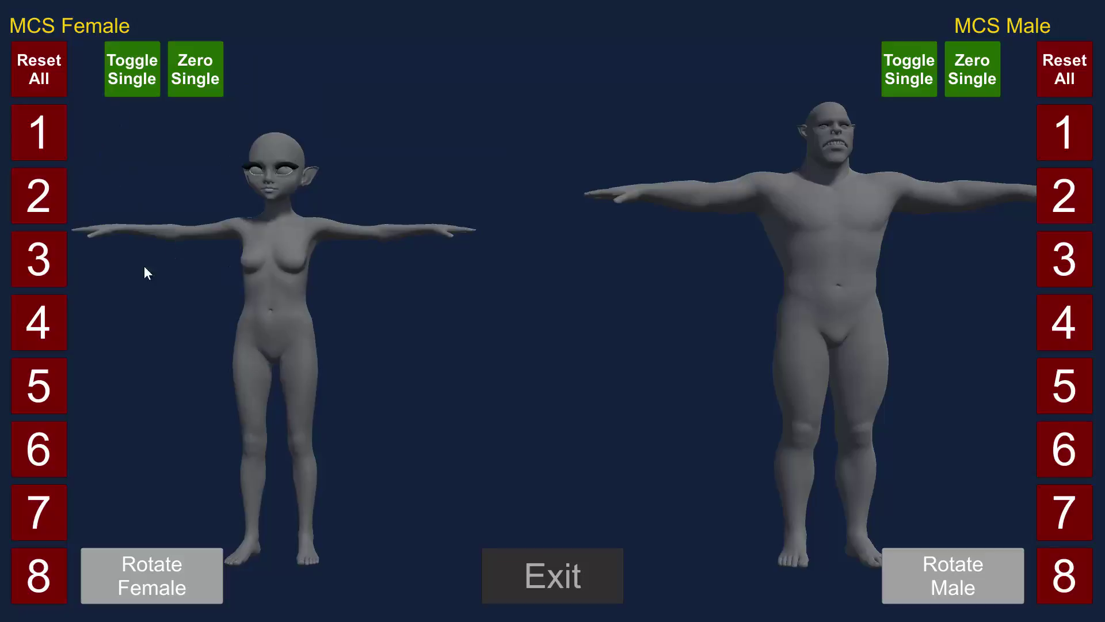
key(3)
click(30, 262)
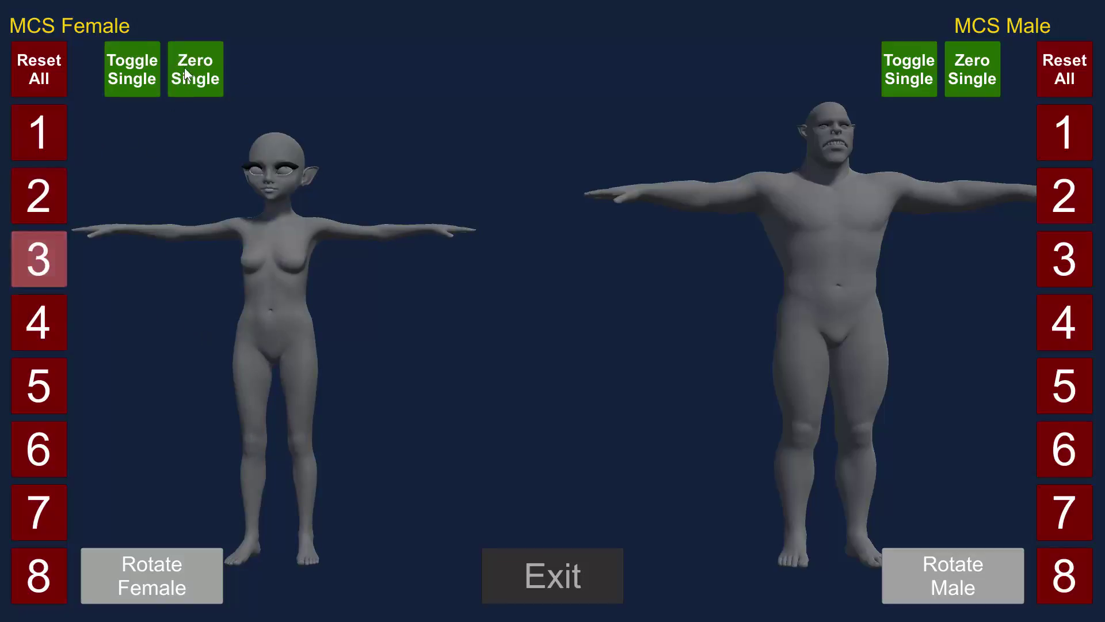
click(135, 75)
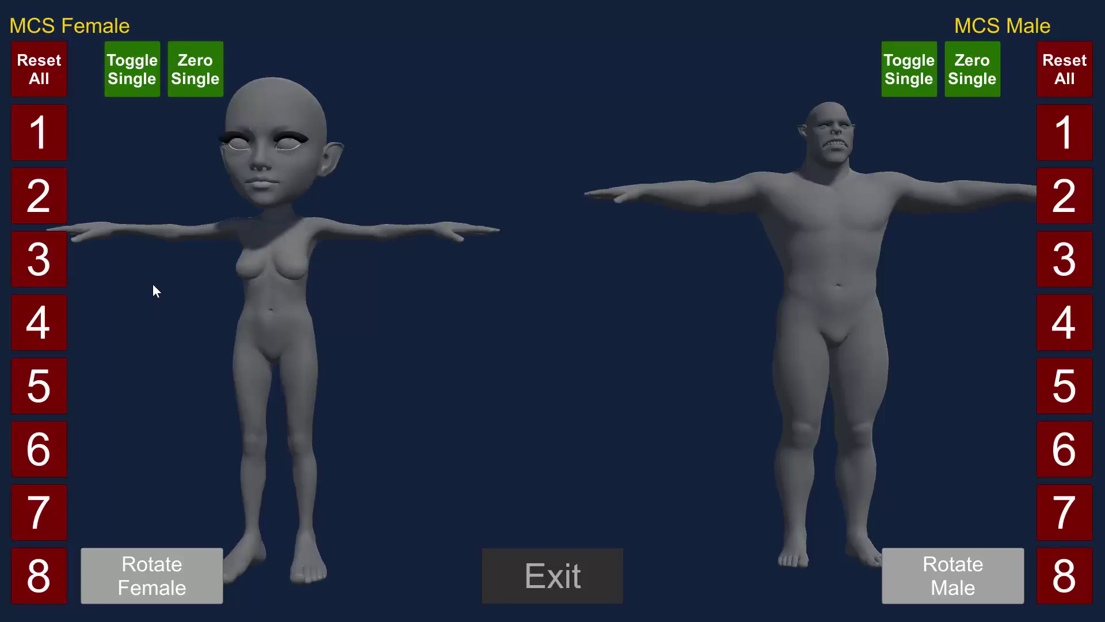
click(198, 75)
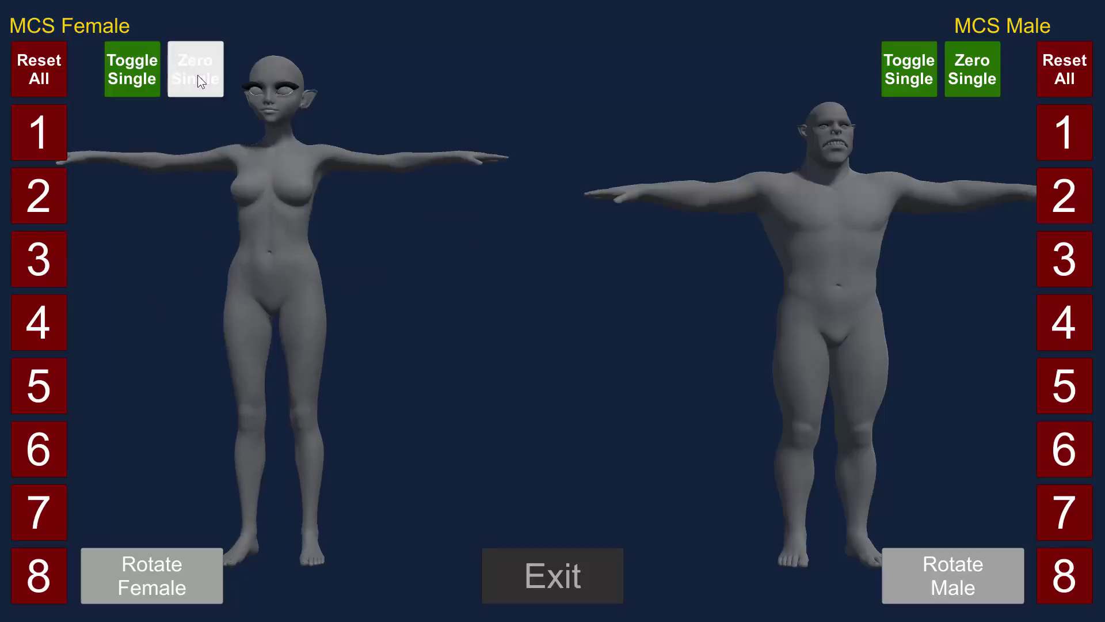
- Reapply preset 3 to the female model and start rotating both the female and male models
click(30, 268)
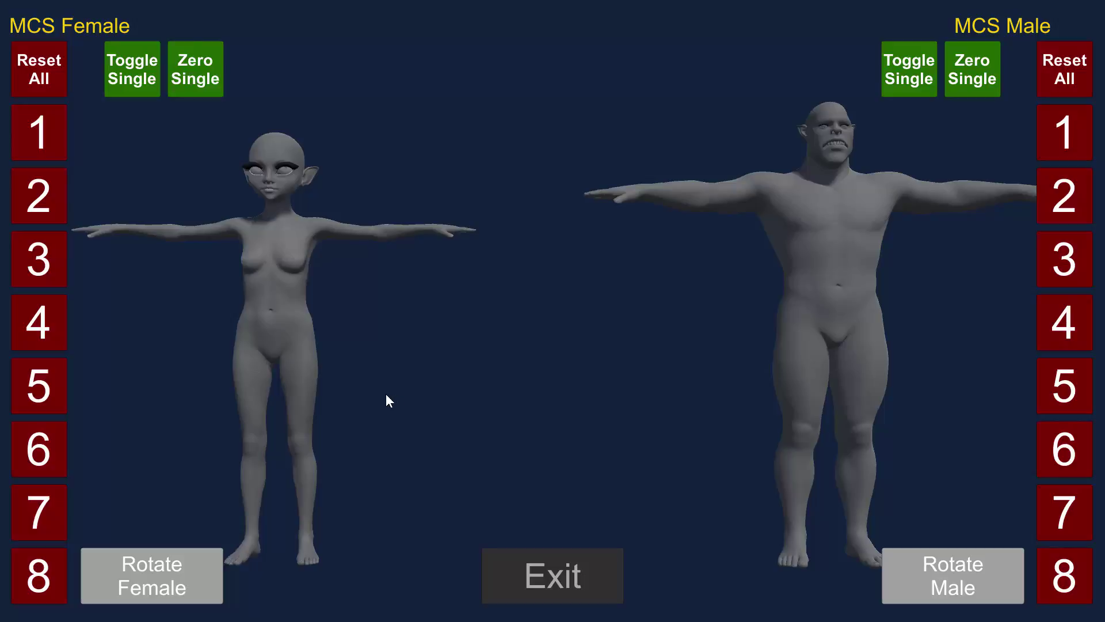
click(167, 588)
click(939, 593)
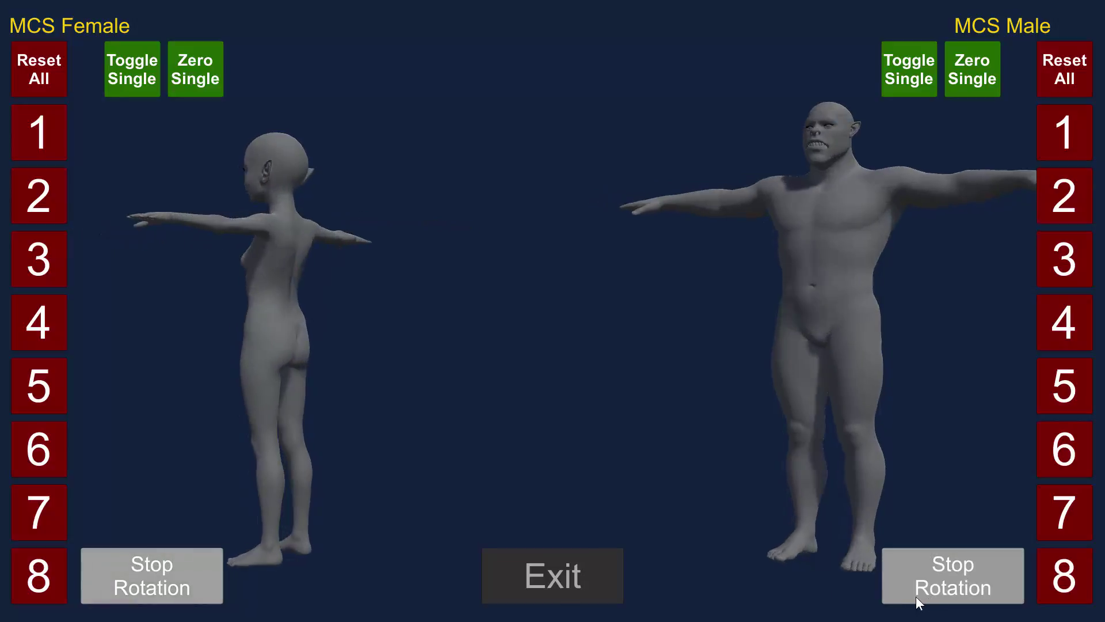